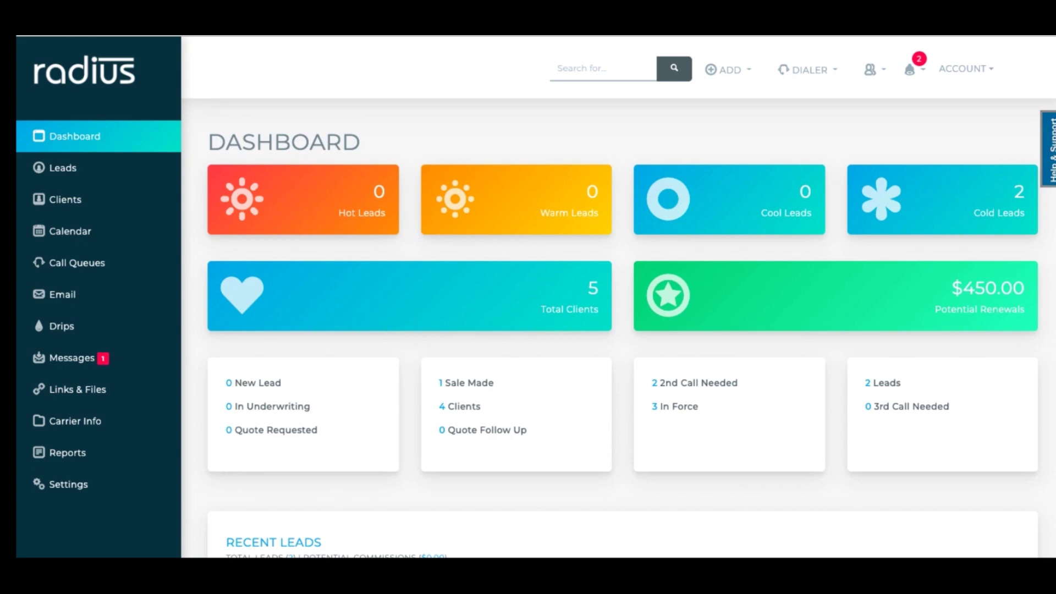
- Create the carriers Aetna, Blue Shield and Travelers in the account's carrier settings
{"action": "scroll", "coordinate": [206, 147], "scroll_direction": "down", "scroll_amount": 1}
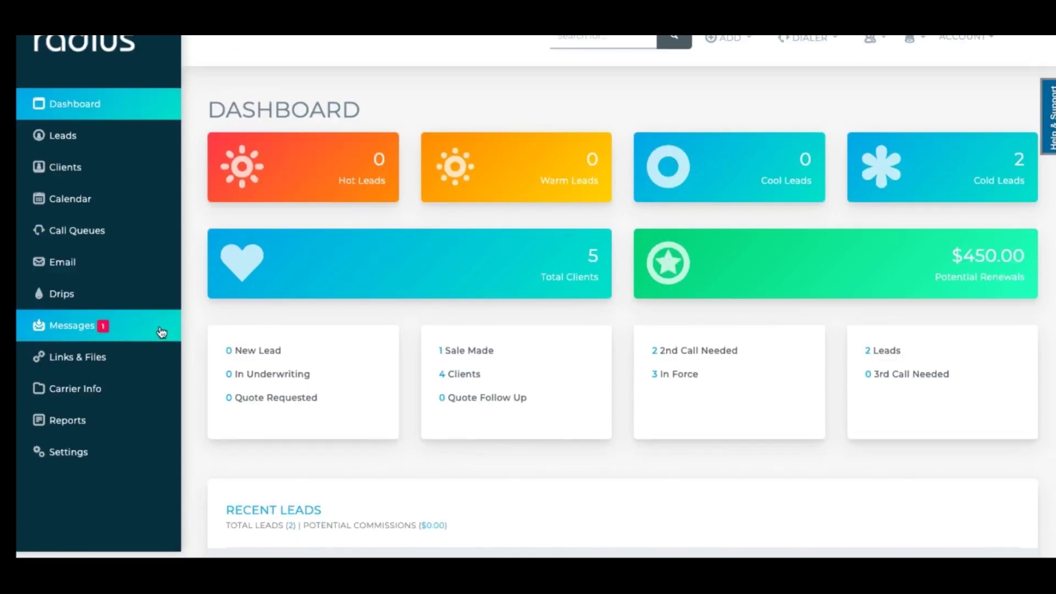
{"action": "left_click", "coordinate": [110, 460]}
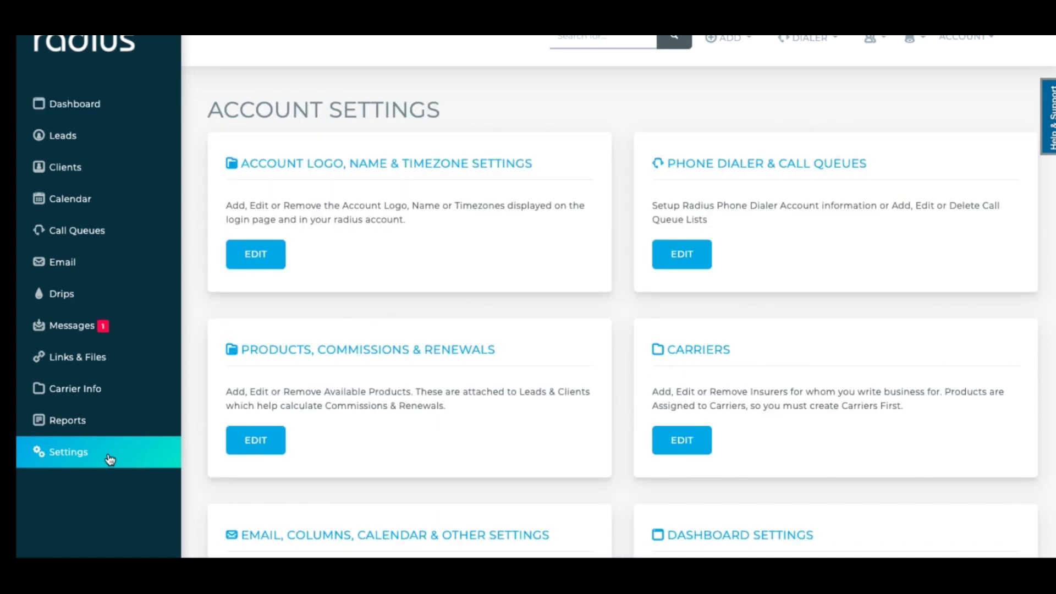
{"action": "left_click", "coordinate": [703, 447]}
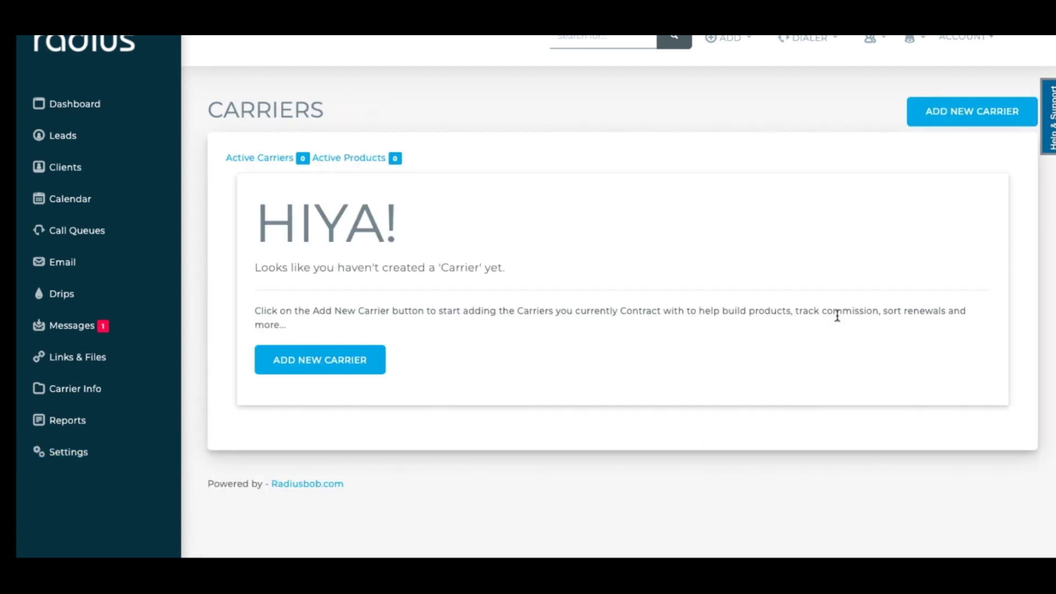
{"action": "left_click", "coordinate": [971, 123]}
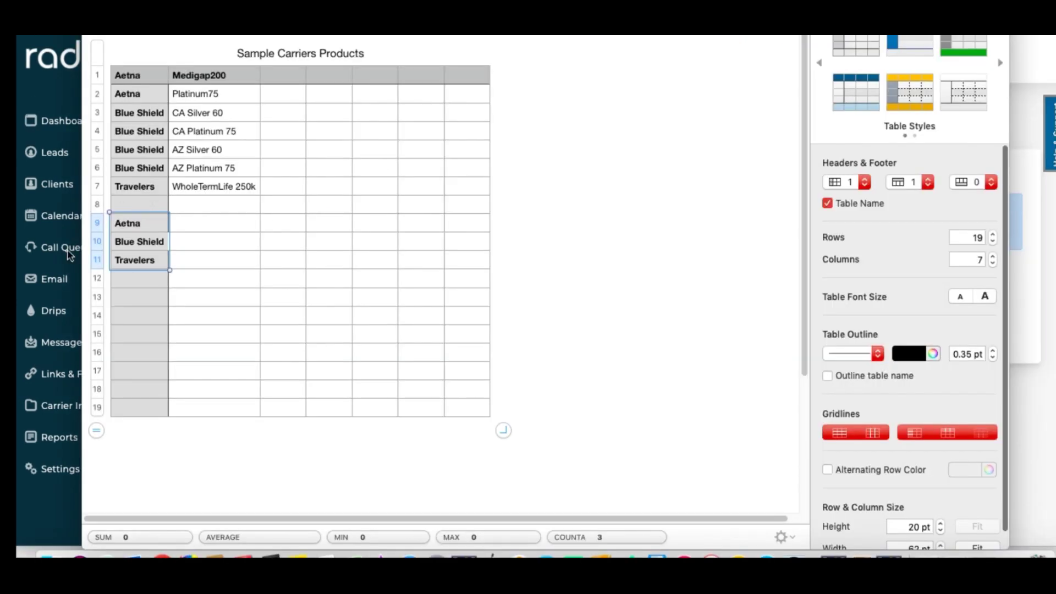
{"action": "left_click", "coordinate": [32, 518]}
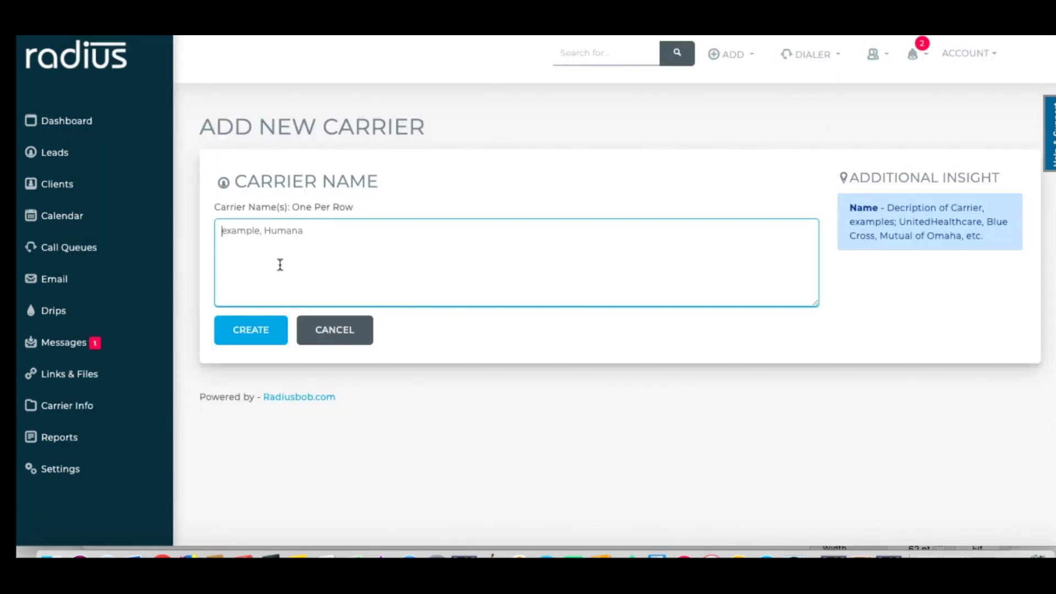
{"action": "type", "text": "Aetna Blue Shield Travelers"}
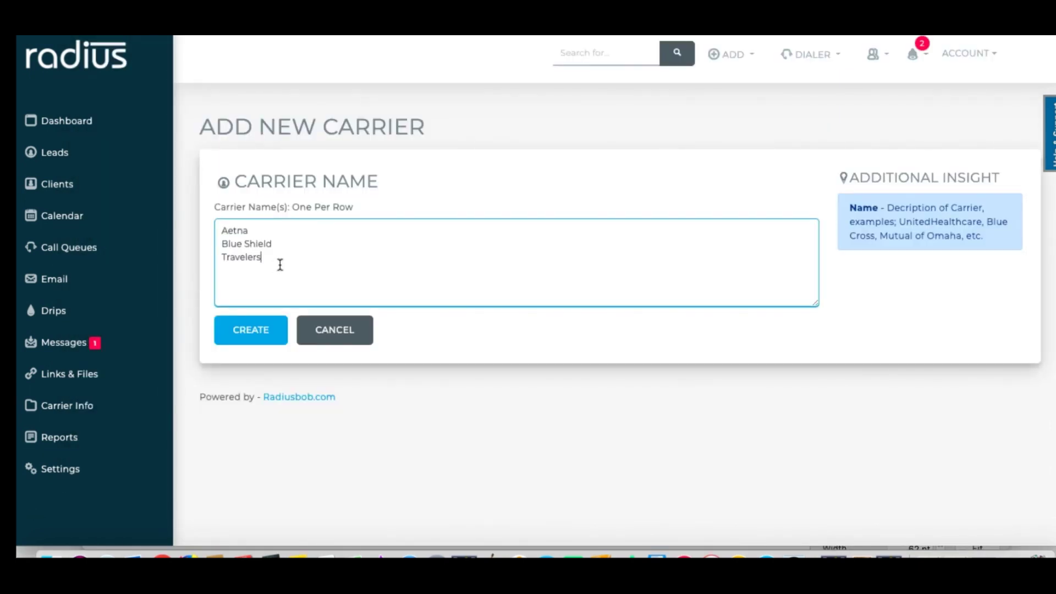
{"action": "left_click", "coordinate": [250, 337]}
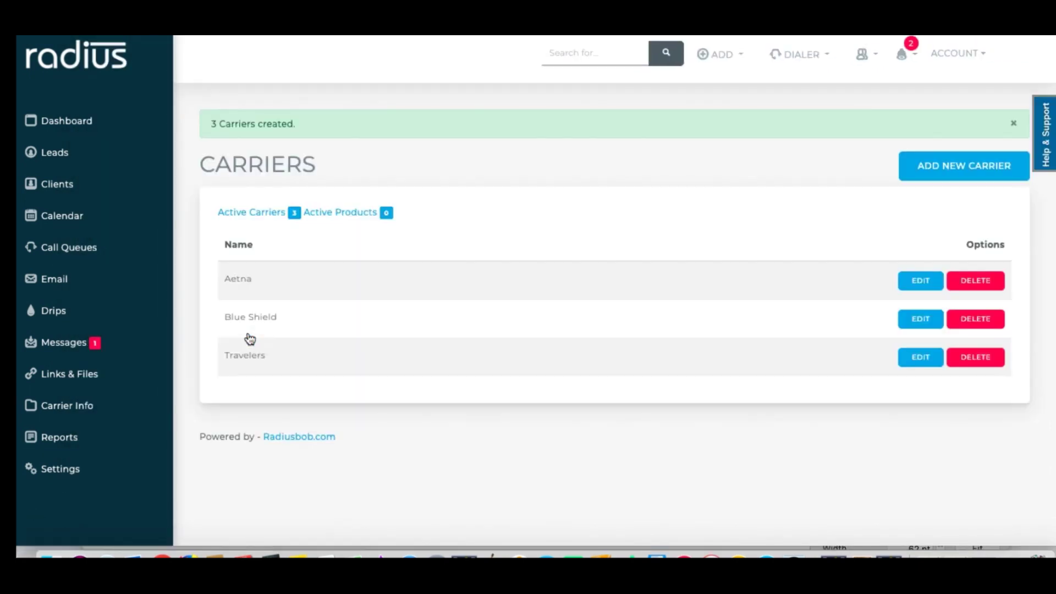
- Open the Aetna carrier record for editing and look over its notes and blank contact form
{"action": "left_click", "coordinate": [908, 283]}
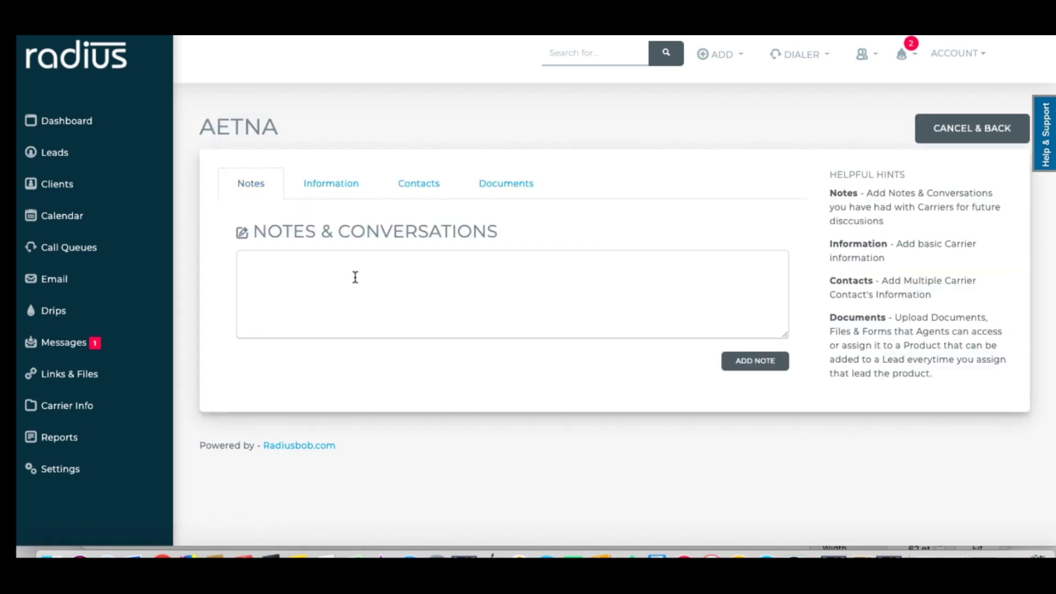
{"action": "left_click", "coordinate": [347, 192]}
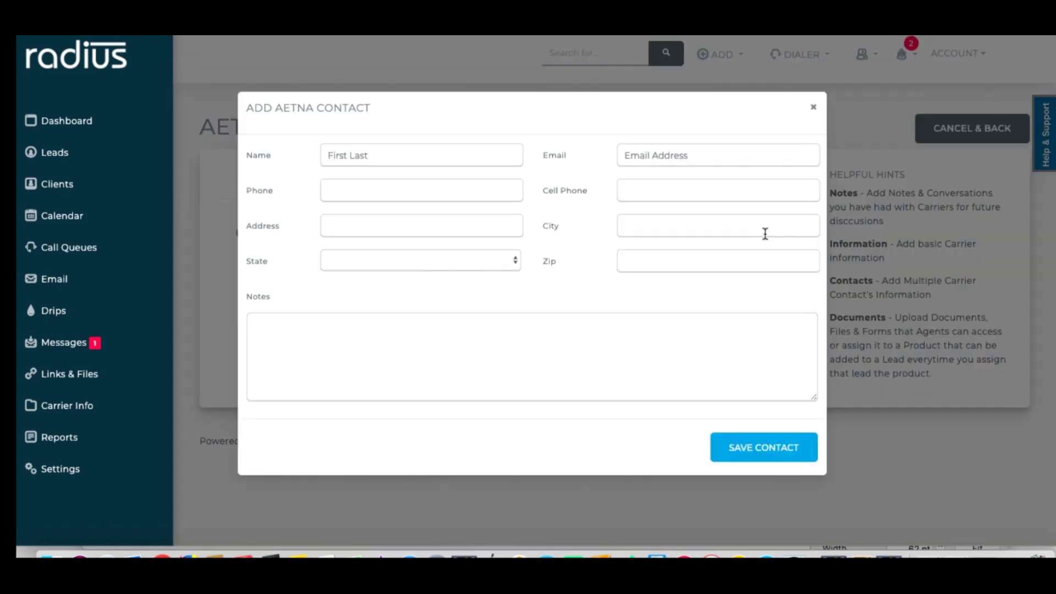
{"action": "left_click", "coordinate": [814, 107]}
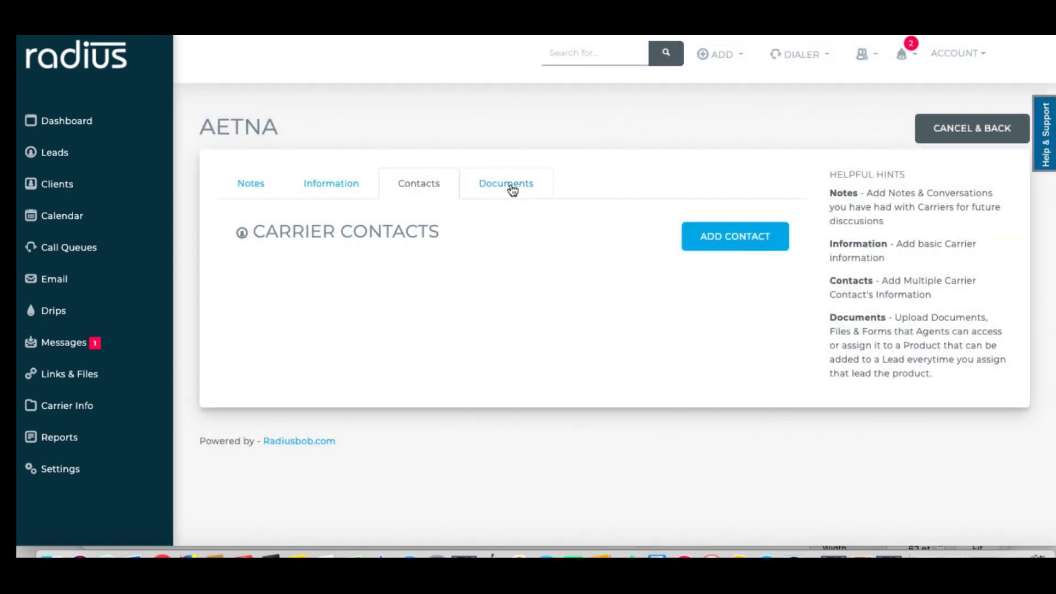
- In Aetna's carrier documents, select the file Aetna Medical Claim Form.pdf and describe it as AETNA MEDICAL CLAIM FORM
{"action": "left_click", "coordinate": [509, 186]}
{"action": "left_click", "coordinate": [382, 321]}
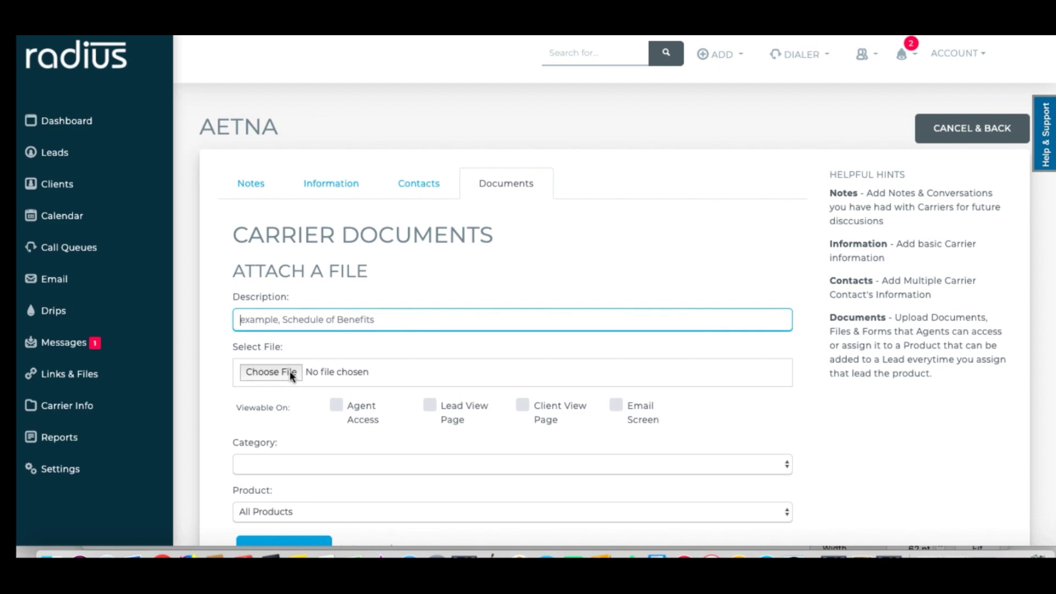
{"action": "left_click", "coordinate": [271, 373]}
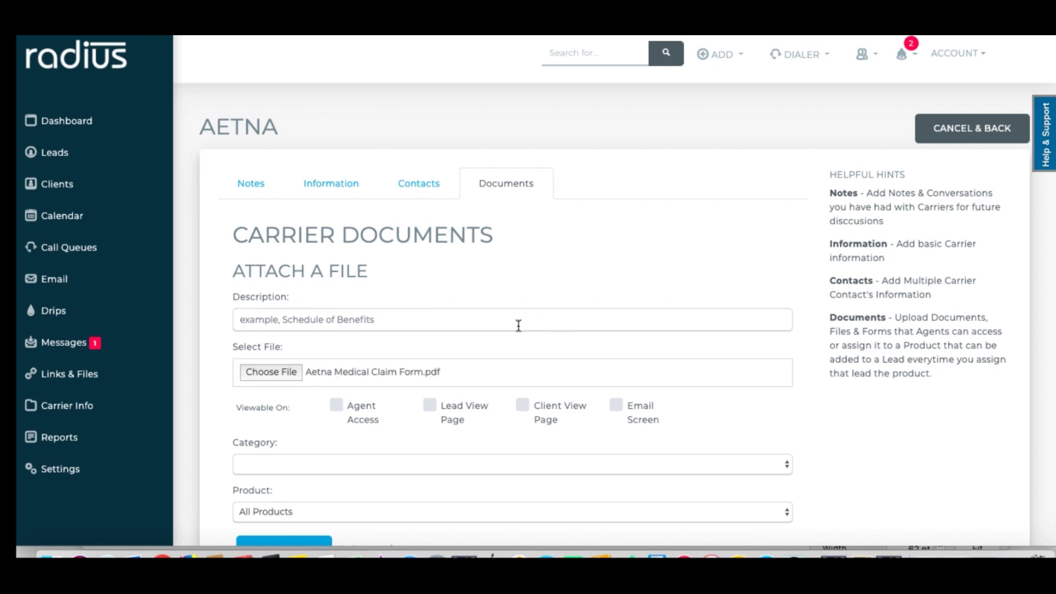
{"action": "left_click", "coordinate": [519, 325]}
{"action": "type", "text": "AETNA MEDICAL C"}
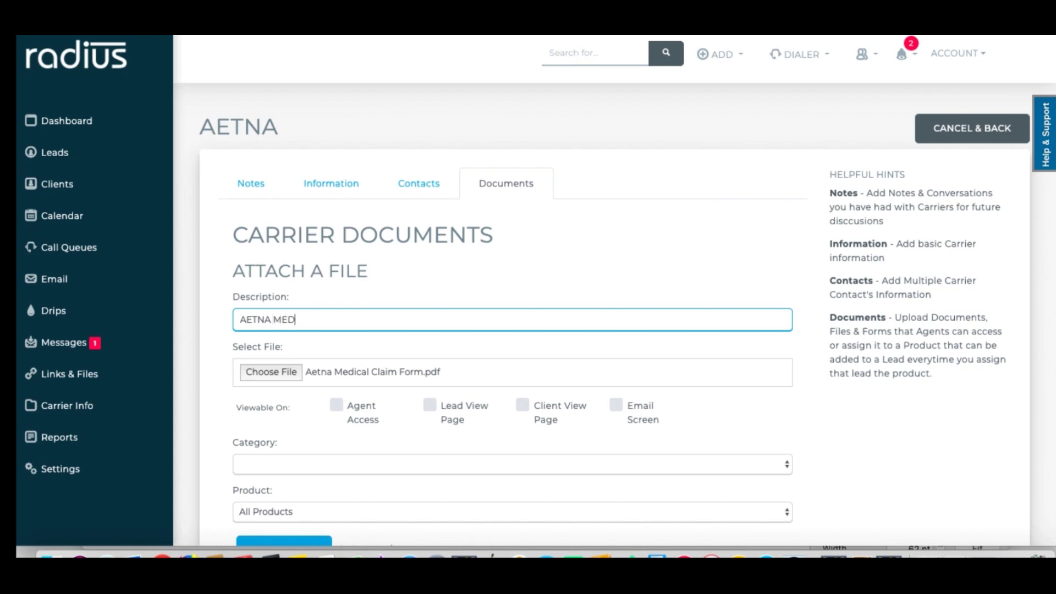
{"action": "type", "text": "LAIM FORM"}
{"action": "left_click", "coordinate": [338, 409]}
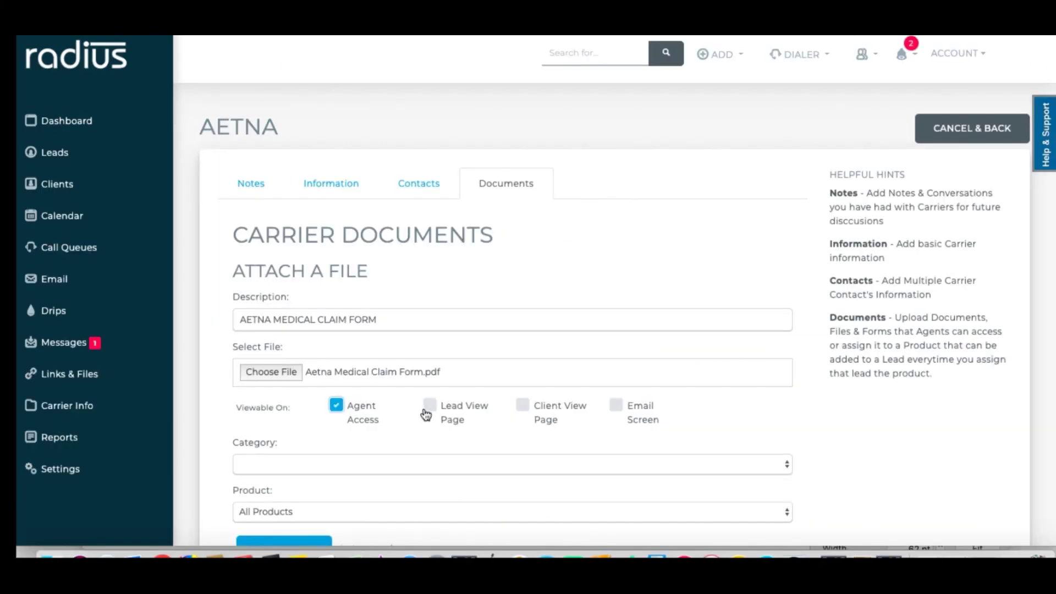
{"action": "left_click", "coordinate": [430, 407]}
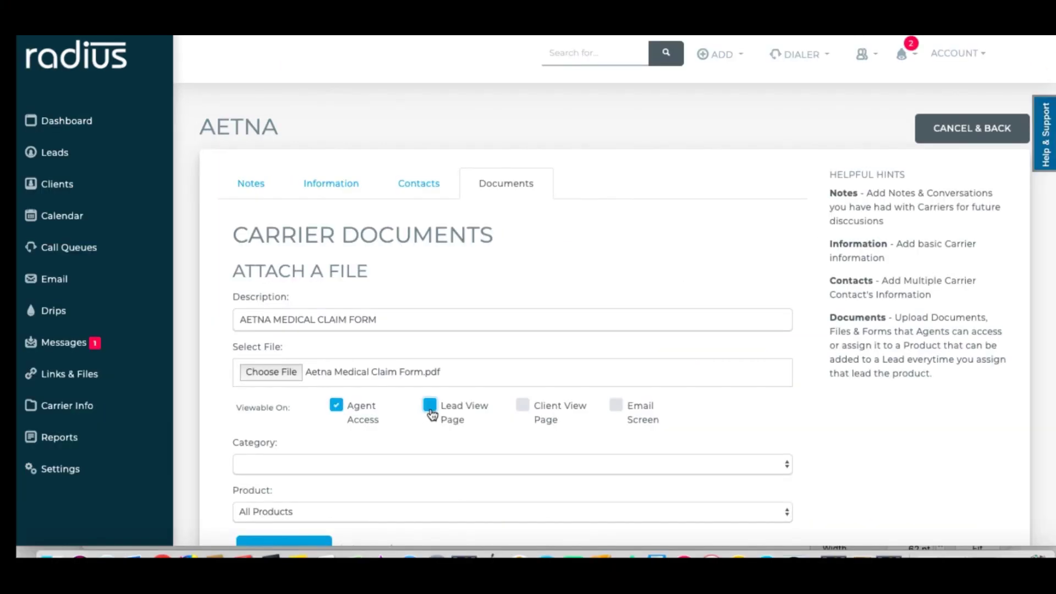
{"action": "left_click", "coordinate": [522, 407]}
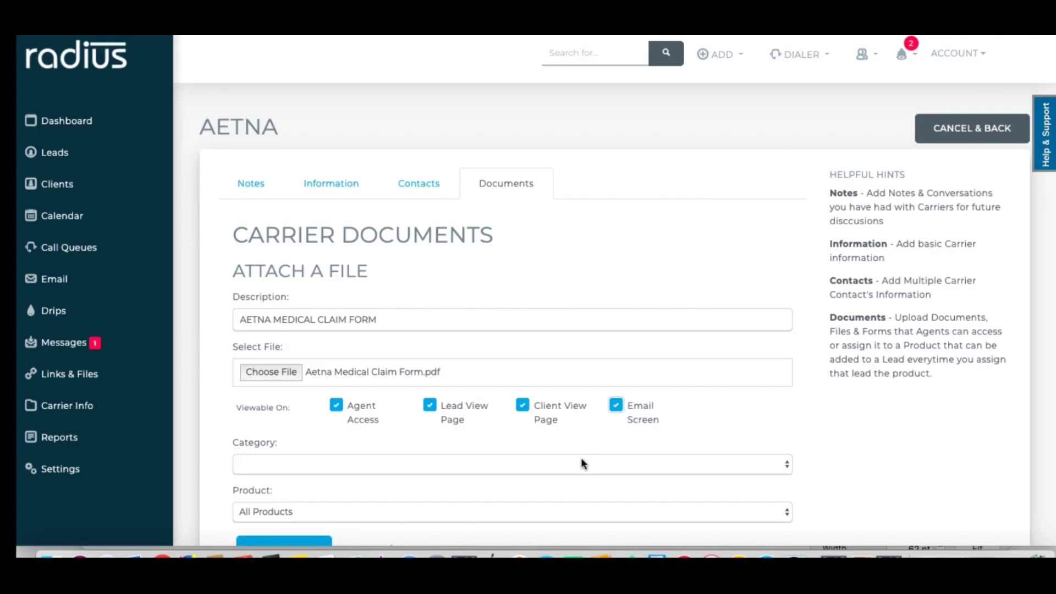
{"action": "left_click", "coordinate": [576, 463]}
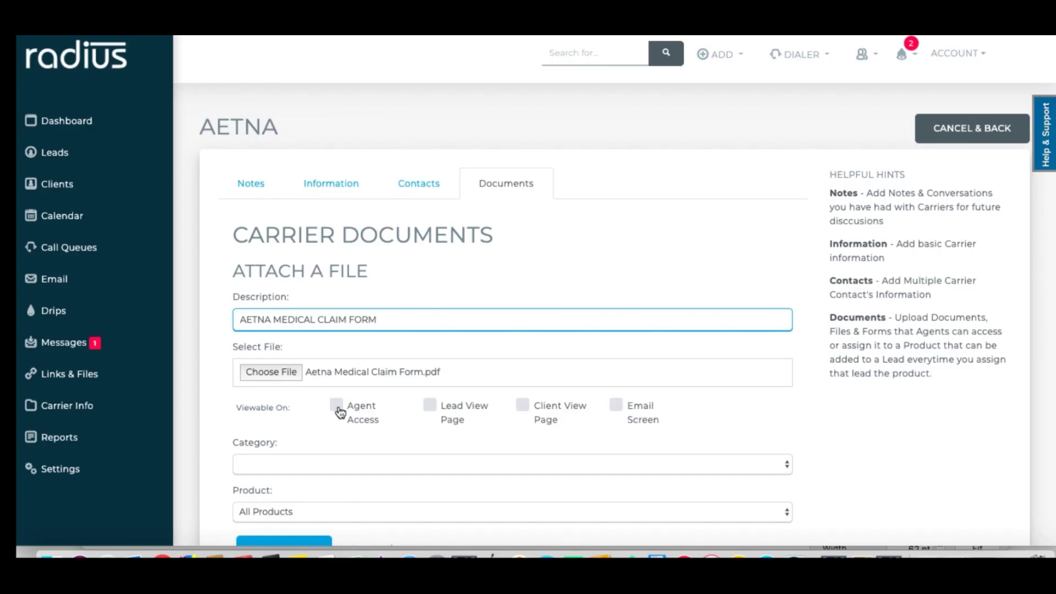
- Attach the claim form as a Carrier Document for all products, viewable on Agent Access, Lead View Page, Client View Page and Email Screen
{"action": "left_click", "coordinate": [336, 407]}
{"action": "left_click", "coordinate": [431, 408]}
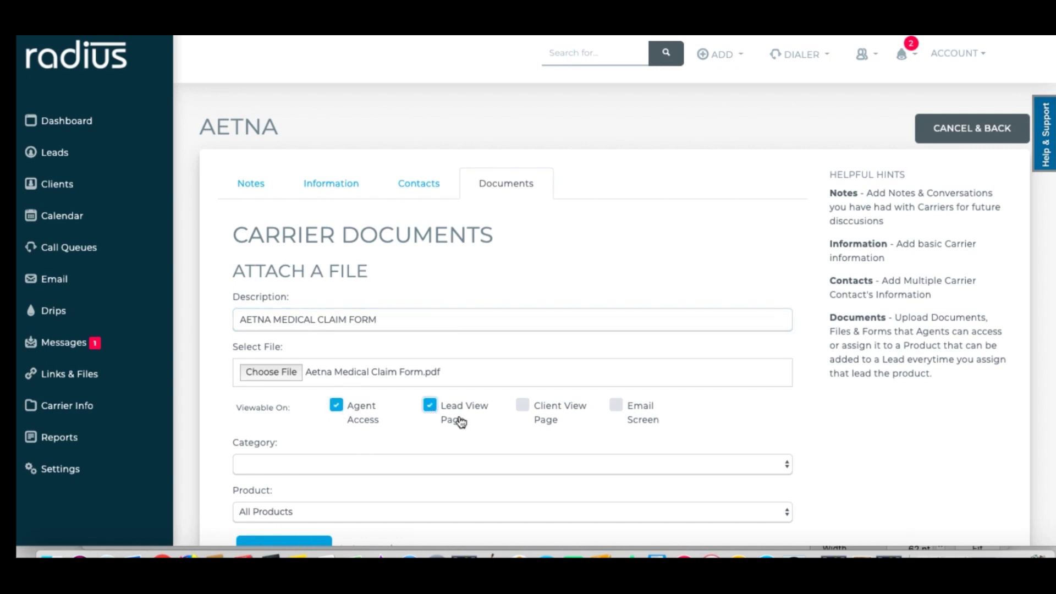
{"action": "left_click", "coordinate": [522, 406]}
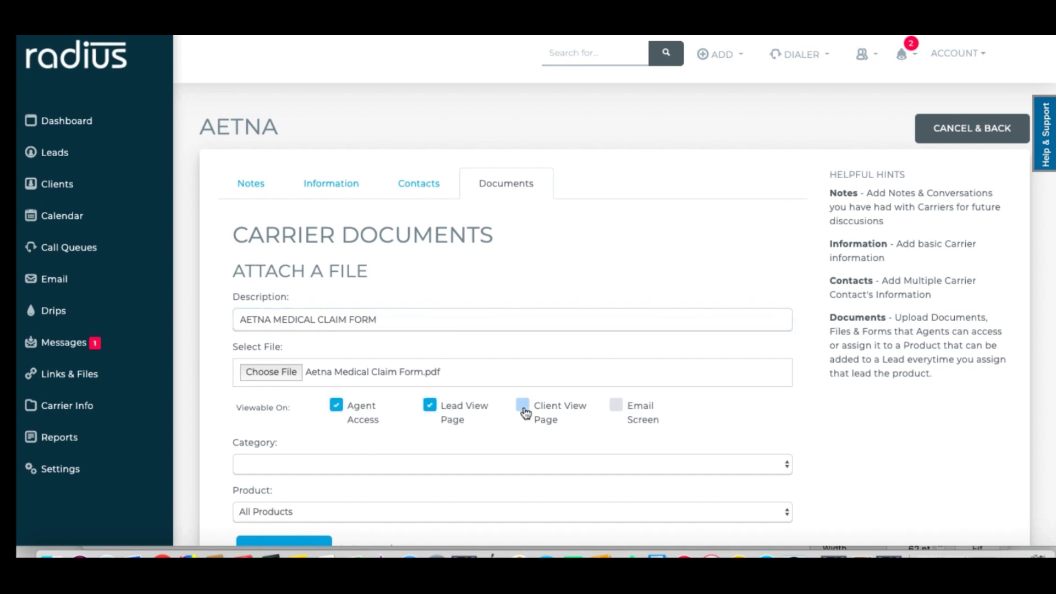
{"action": "left_click", "coordinate": [619, 408]}
{"action": "left_click", "coordinate": [576, 464]}
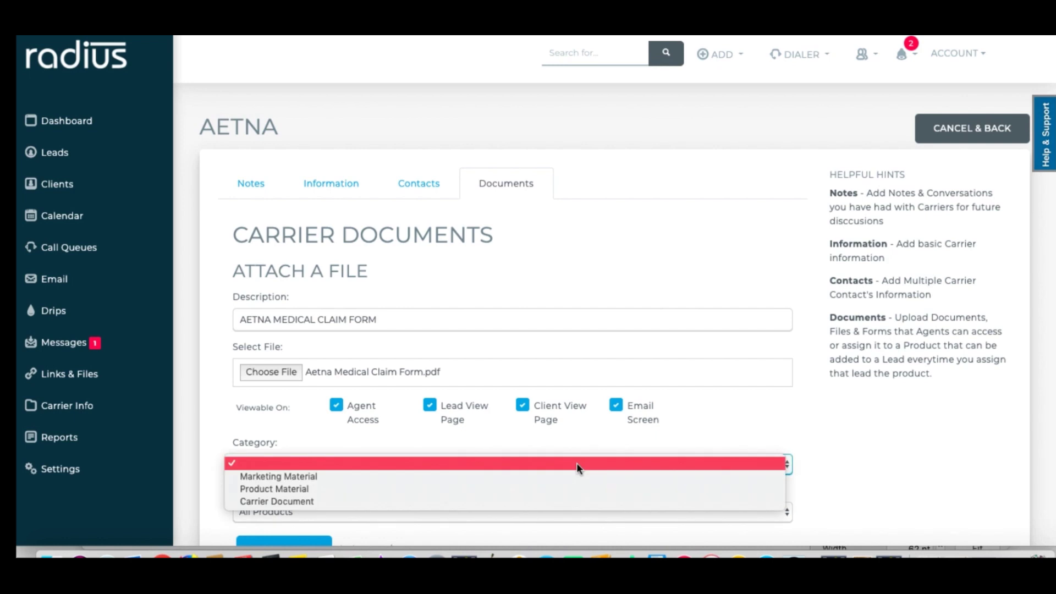
{"action": "left_click", "coordinate": [565, 500]}
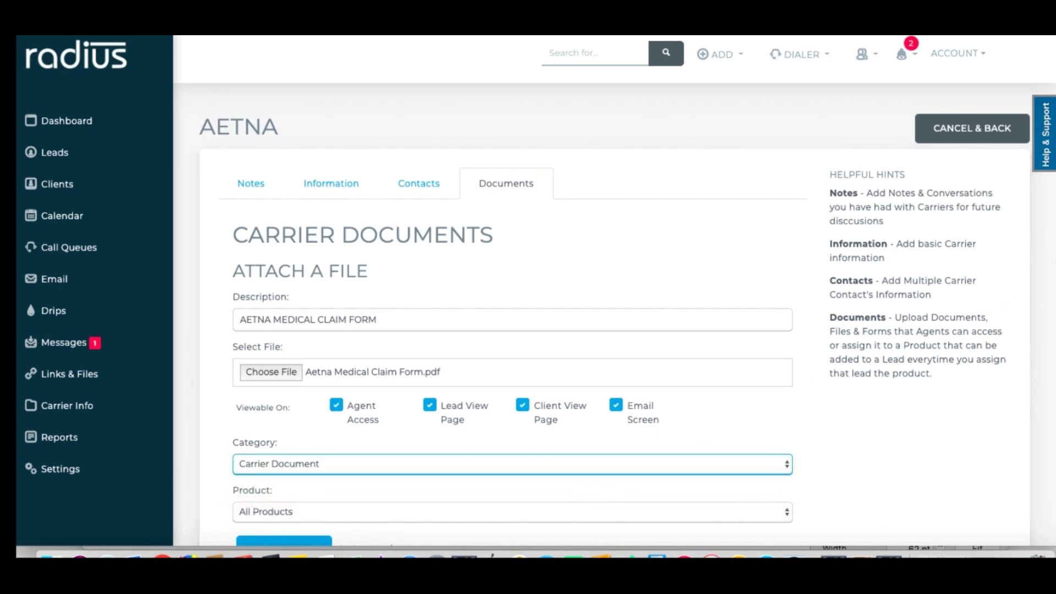
{"action": "scroll", "coordinate": [1025, 356], "scroll_direction": "down", "scroll_amount": 5}
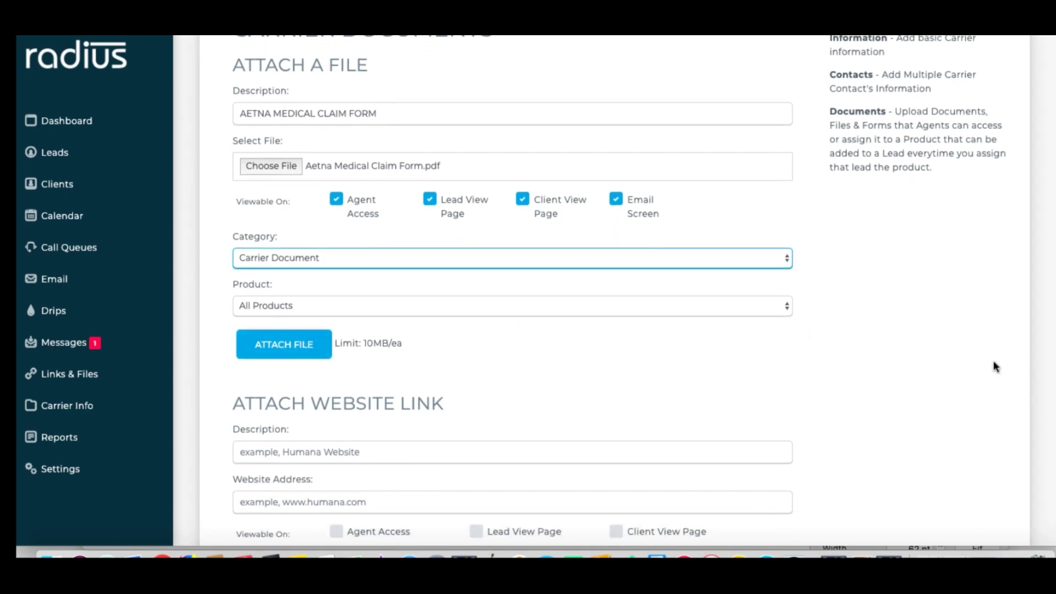
{"action": "left_click", "coordinate": [310, 347]}
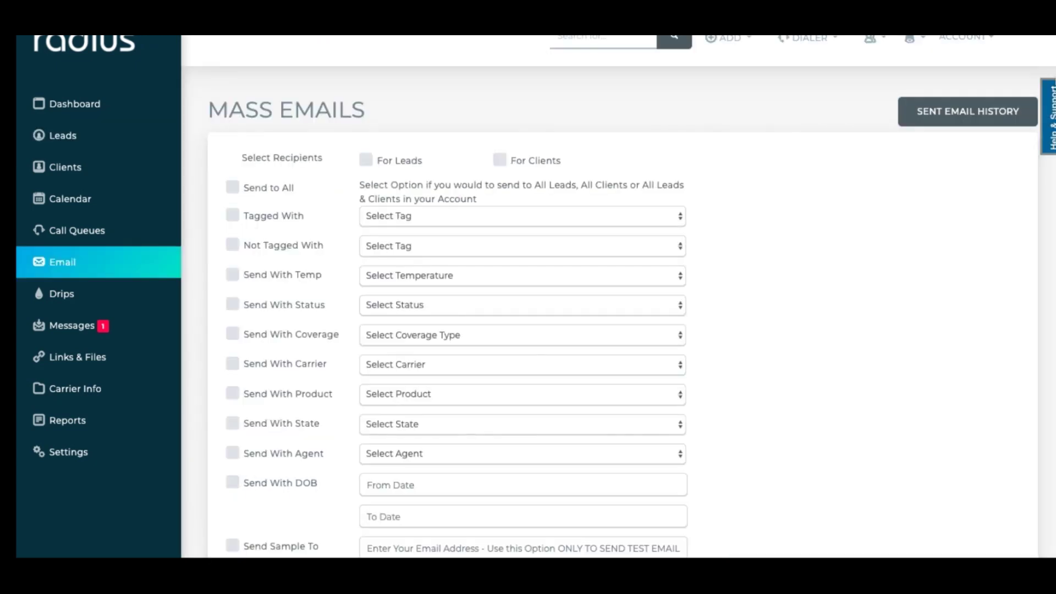
- Examine the carrier document links available for insertion in the mass email composer
{"action": "scroll", "coordinate": [1039, 205], "scroll_direction": "down", "scroll_amount": 10}
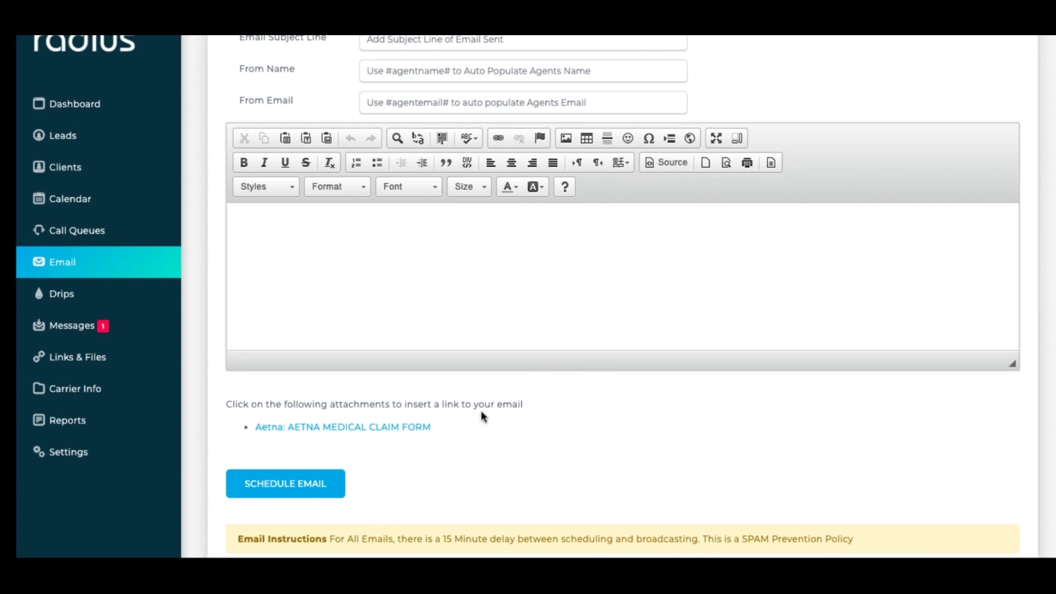
{"action": "left_click_drag", "start_coordinate": [467, 427], "coordinate": [387, 417]}
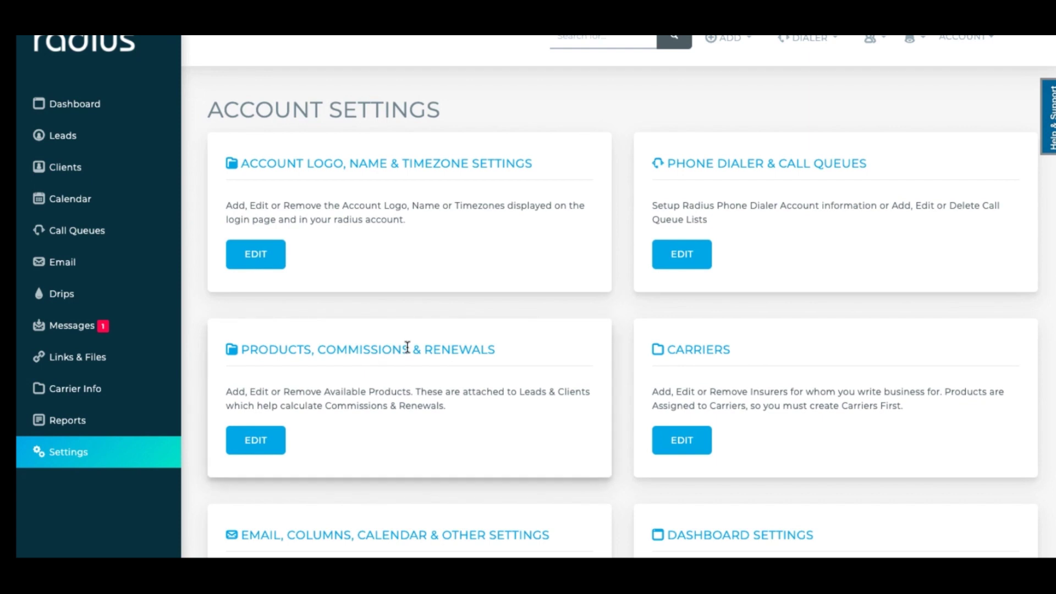
- Open the product import from the Products, Commissions & Renewals settings
{"action": "left_click", "coordinate": [261, 445]}
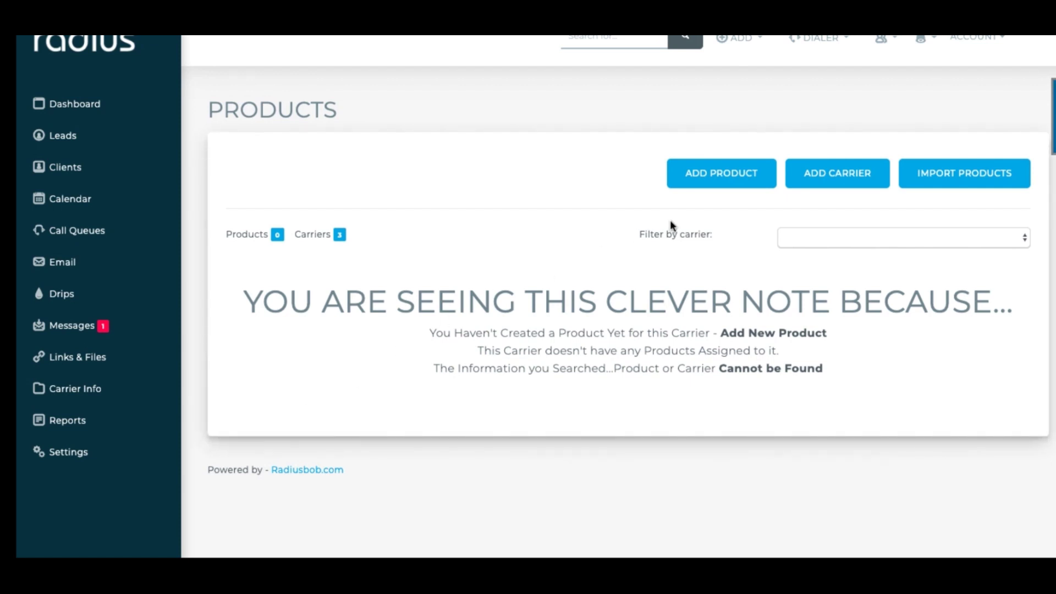
{"action": "left_click", "coordinate": [950, 179]}
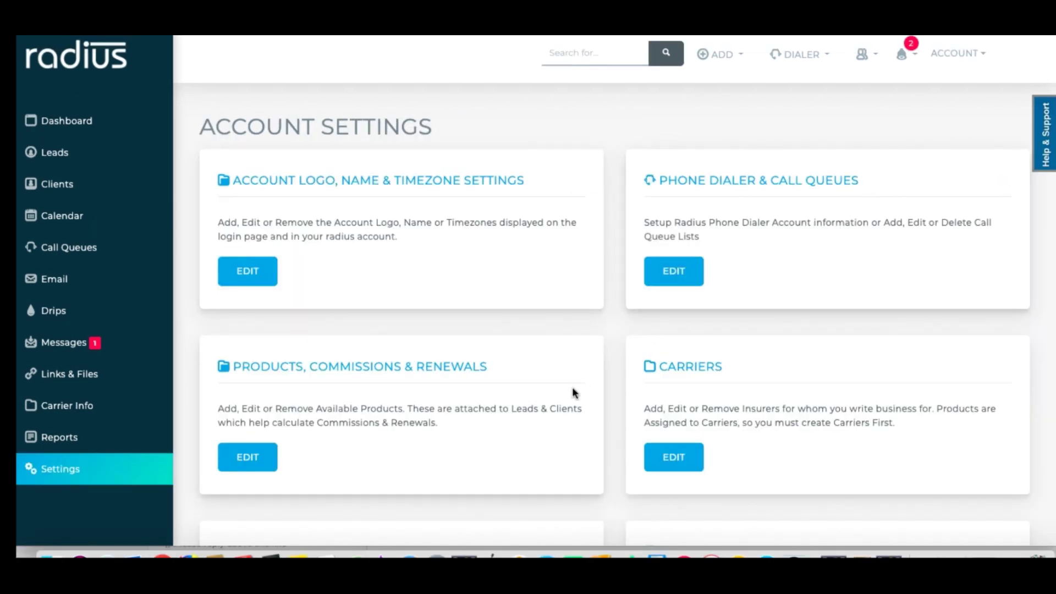
- Start a new product entry for the carrier Aetna with the product names PLAN F and PLAN G
{"action": "left_click", "coordinate": [259, 458]}
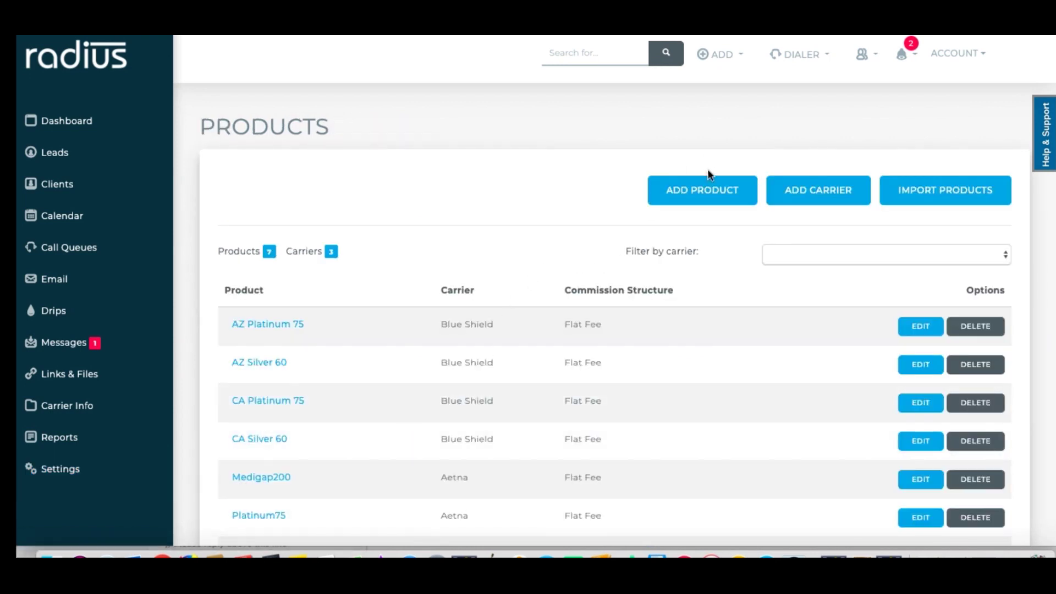
{"action": "left_click", "coordinate": [712, 200]}
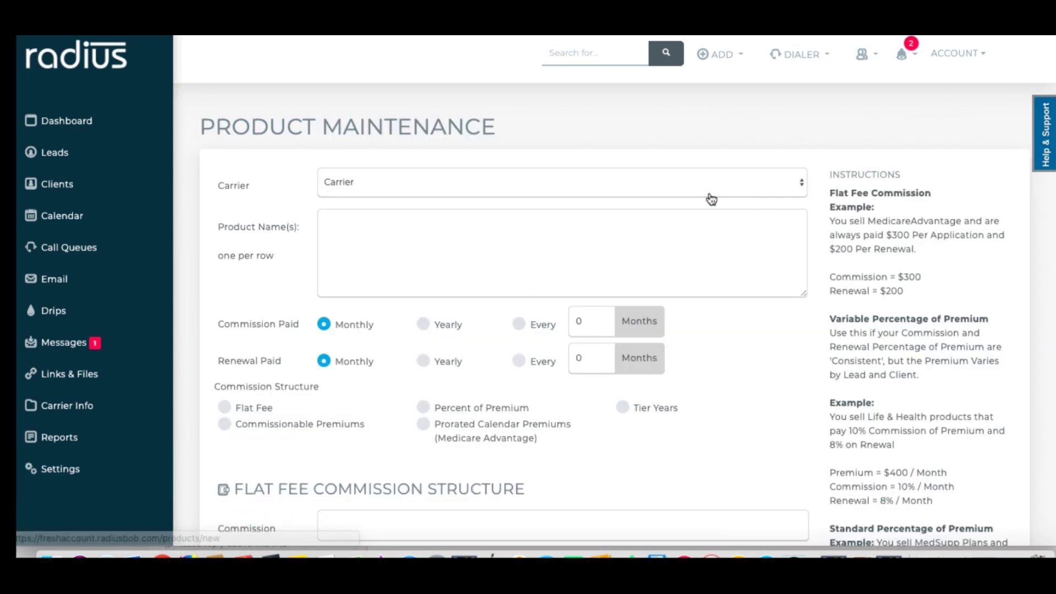
{"action": "left_click", "coordinate": [702, 187]}
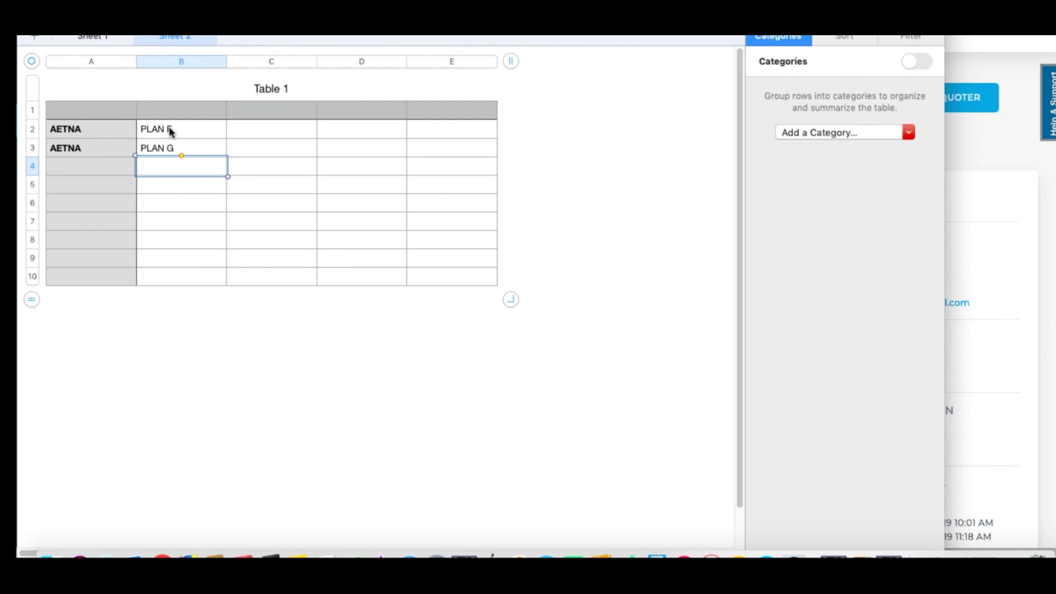
{"action": "left_click_drag", "start_coordinate": [170, 132], "coordinate": [170, 148]}
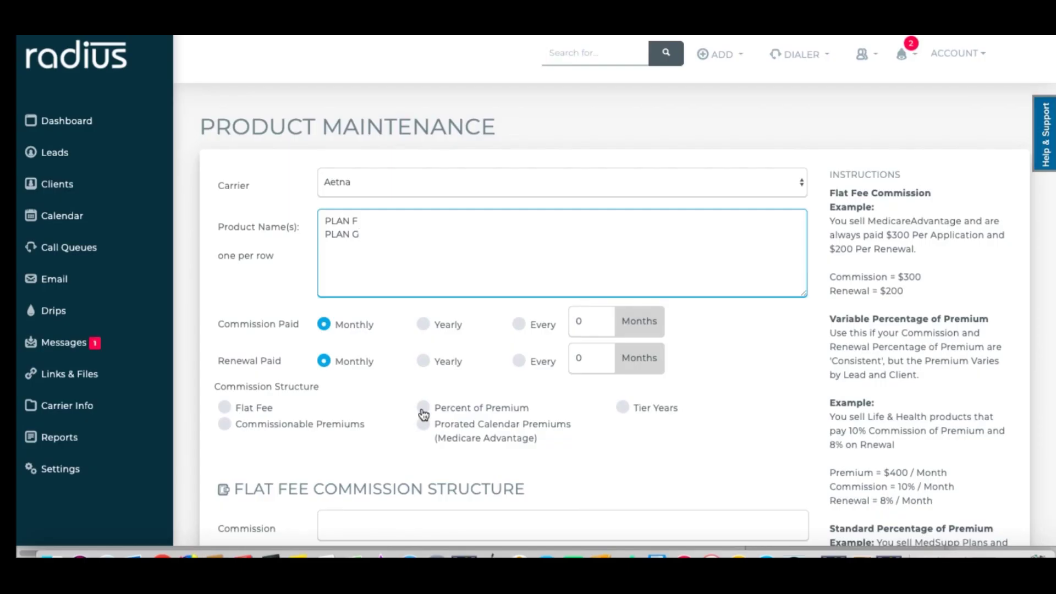
- Set the Aetna plans' commission structure to Percent of Premium with a monthly commission percentage
{"action": "left_click", "coordinate": [314, 306]}
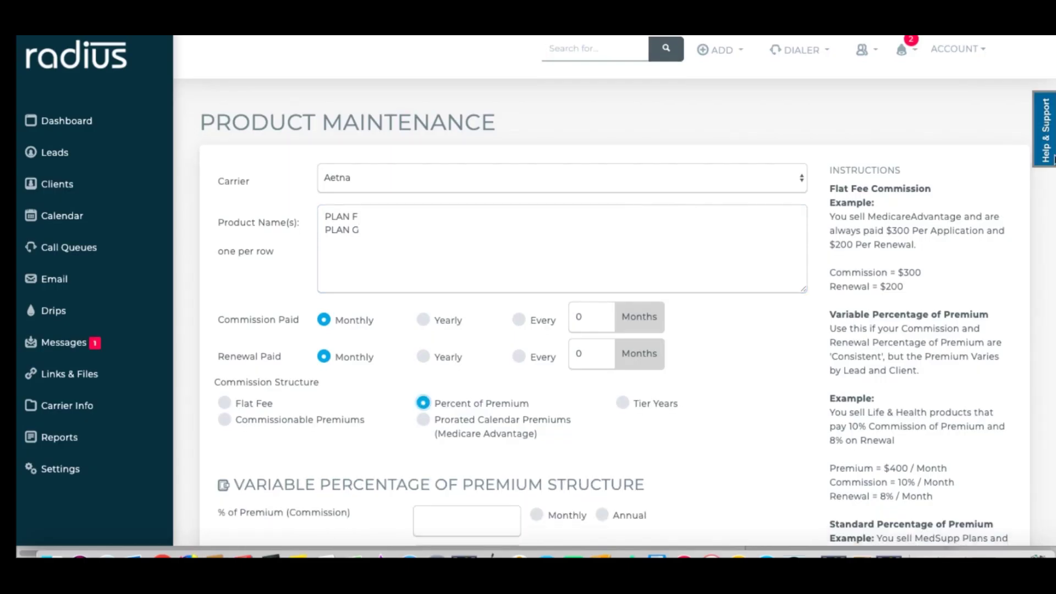
{"action": "scroll", "coordinate": [1018, 249], "scroll_direction": "down", "scroll_amount": 5}
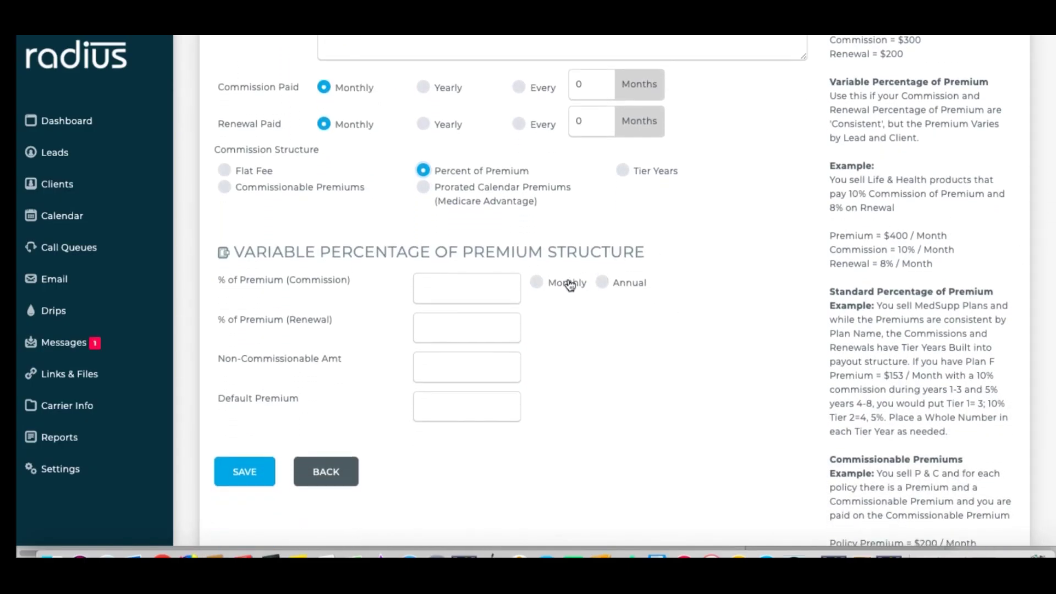
{"action": "left_click", "coordinate": [535, 283]}
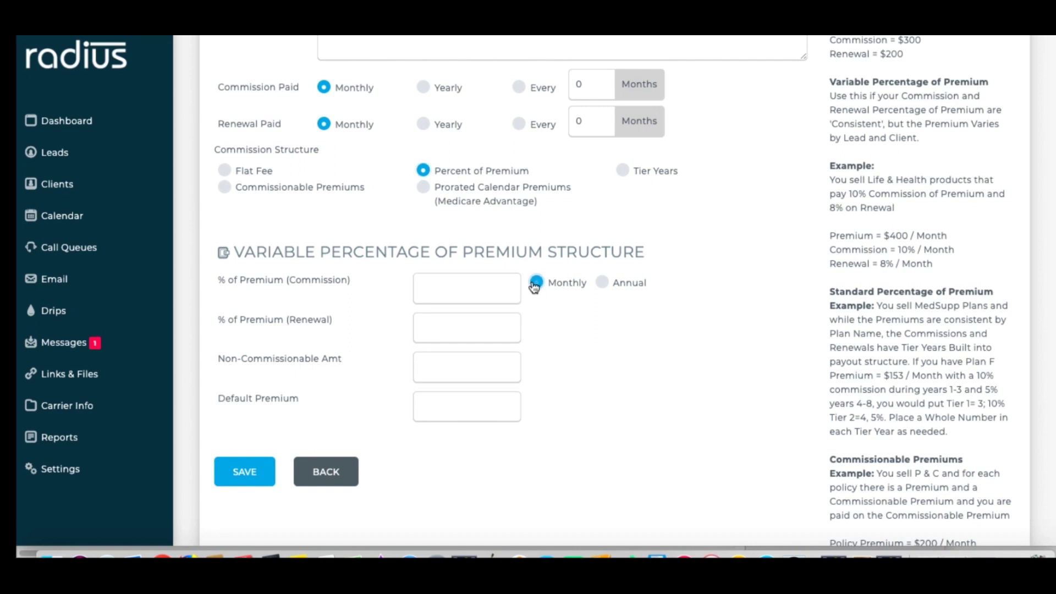
{"action": "left_click", "coordinate": [447, 285]}
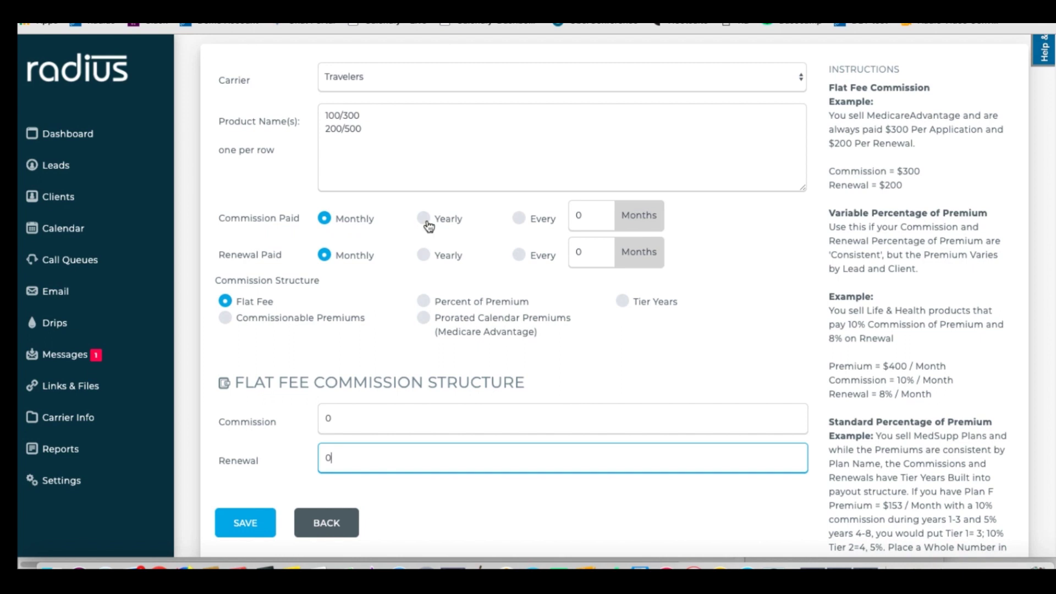
- Set the Travelers products' commission to be paid every 6 months and the renewal to be paid yearly
{"action": "left_click", "coordinate": [520, 220]}
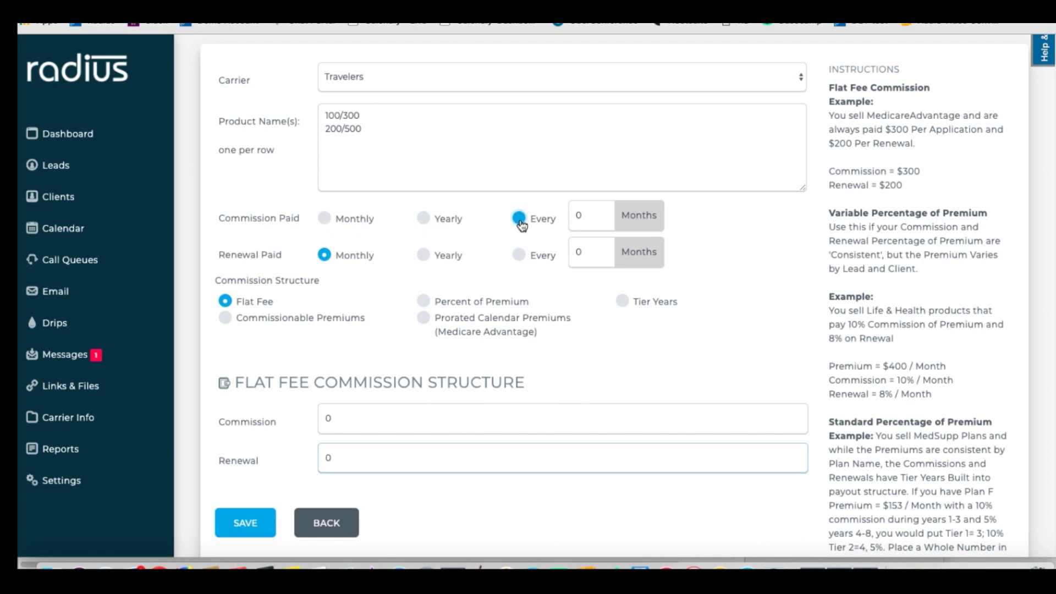
{"action": "left_click", "coordinate": [597, 212]}
{"action": "type", "text": "6"}
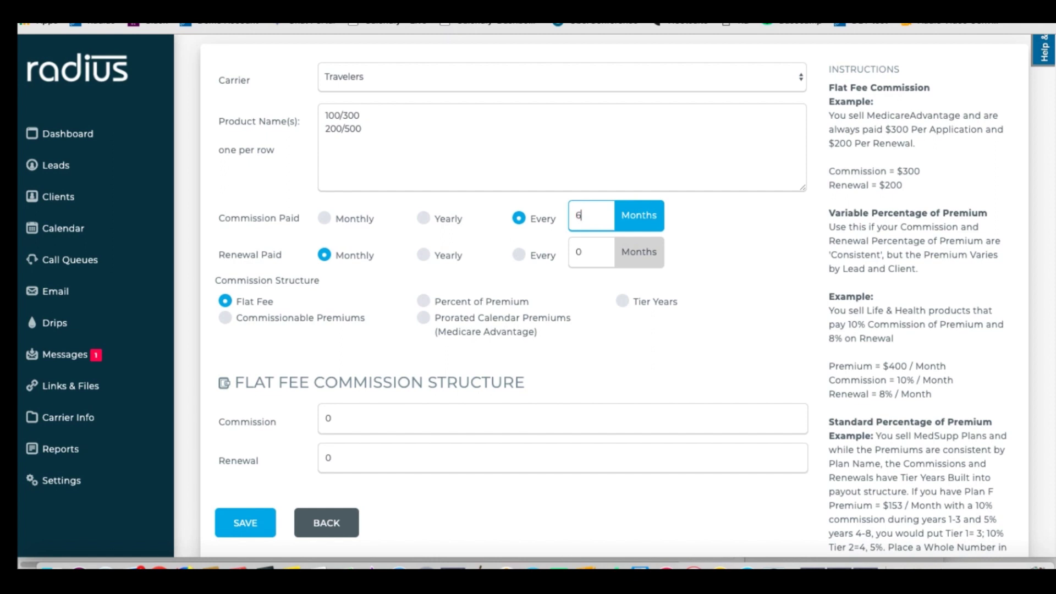
{"action": "left_click", "coordinate": [425, 264]}
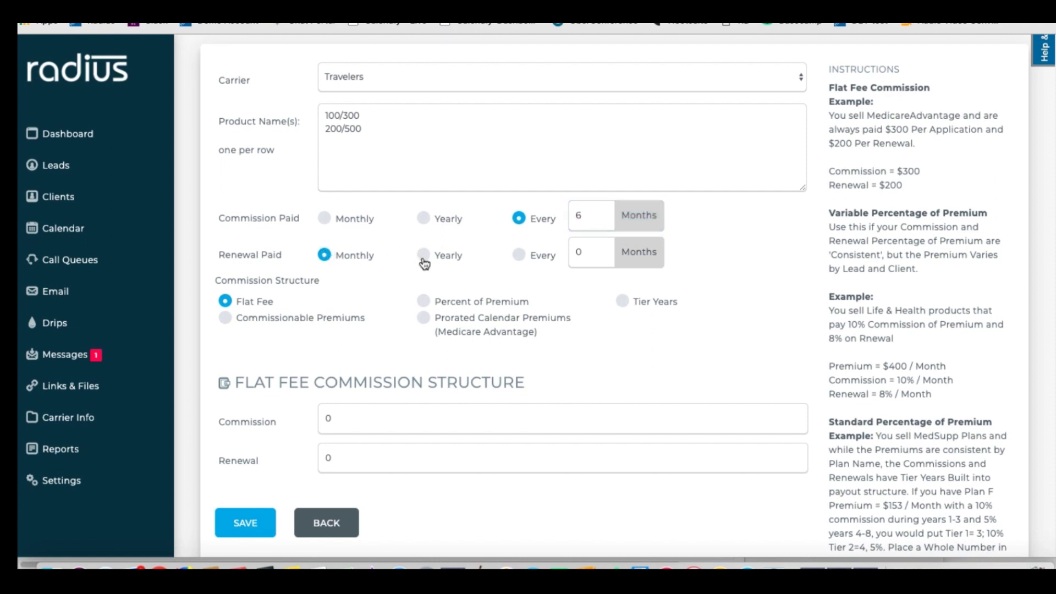
{"action": "left_click", "coordinate": [424, 262]}
- Compare the fields of the Percent of Premium, Commissionable Premiums and Prorated Calendar Premiums commission structures
{"action": "scroll", "coordinate": [549, 268], "scroll_direction": "down", "scroll_amount": 3}
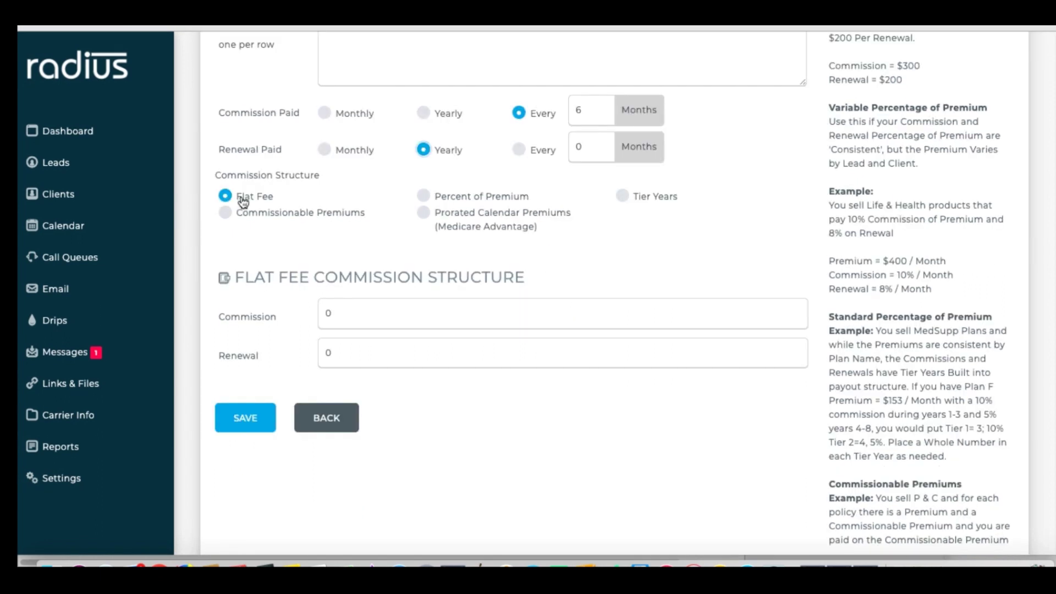
{"action": "left_click", "coordinate": [423, 197]}
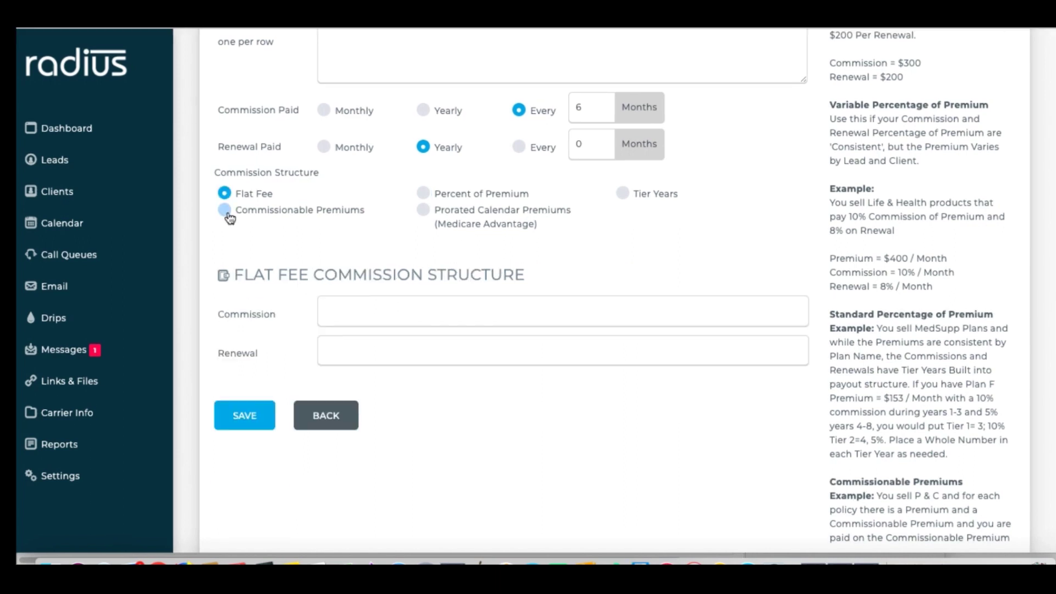
{"action": "left_click", "coordinate": [227, 215]}
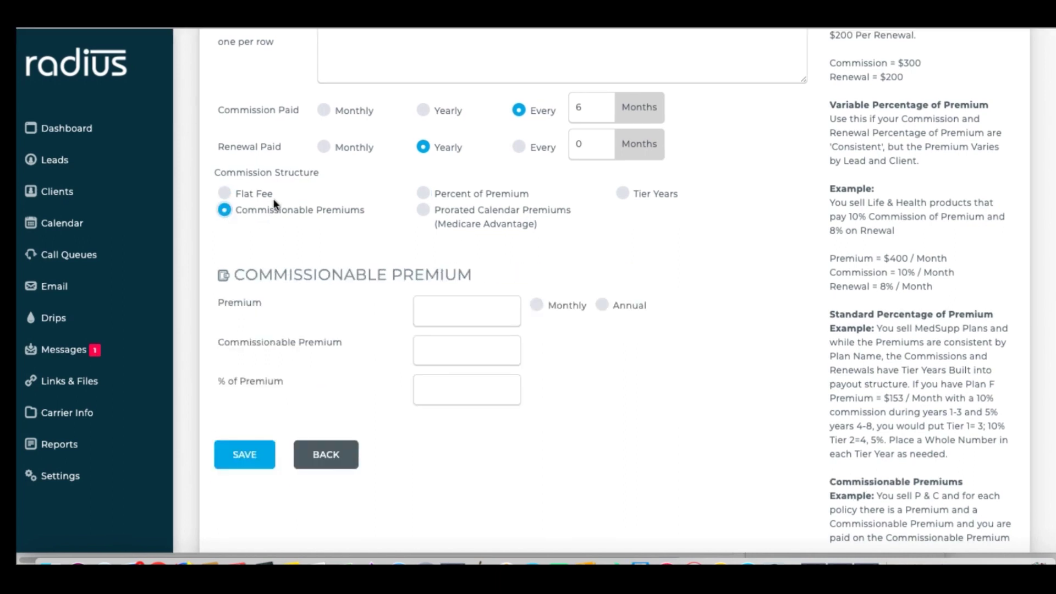
{"action": "left_click", "coordinate": [424, 212]}
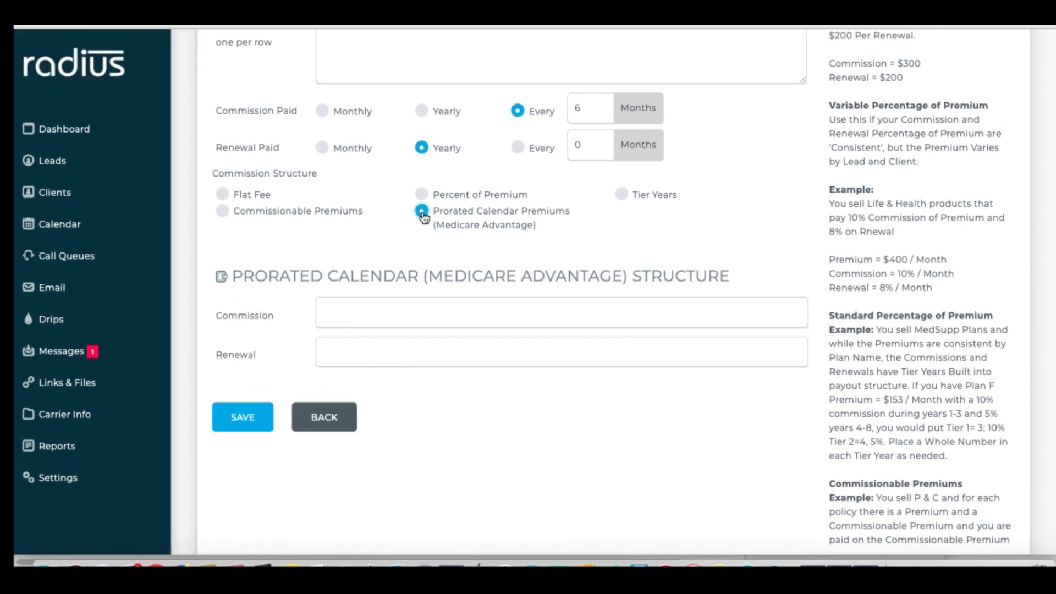
- Choose the Tier Years commission structure for the Travelers products with a monthly premium of 350
{"action": "left_click", "coordinate": [622, 194]}
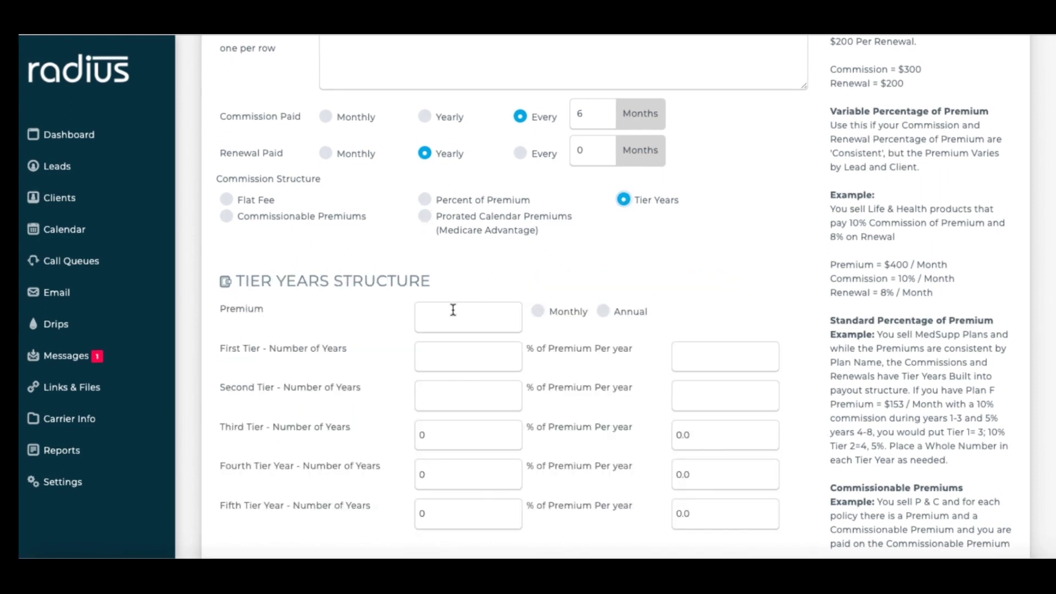
{"action": "left_click", "coordinate": [454, 310]}
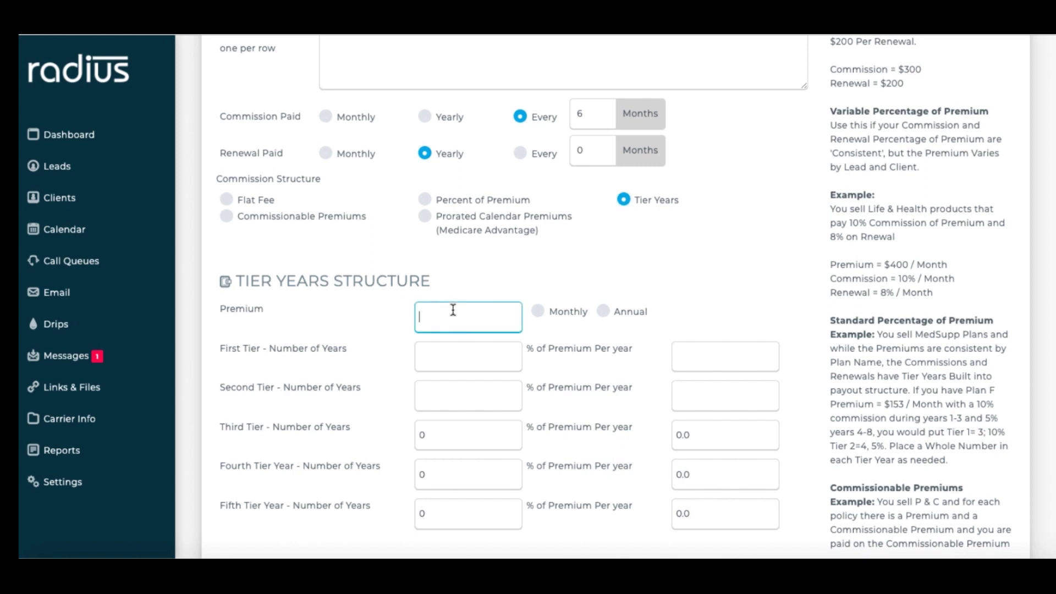
{"action": "type", "text": "350"}
{"action": "left_click", "coordinate": [537, 318]}
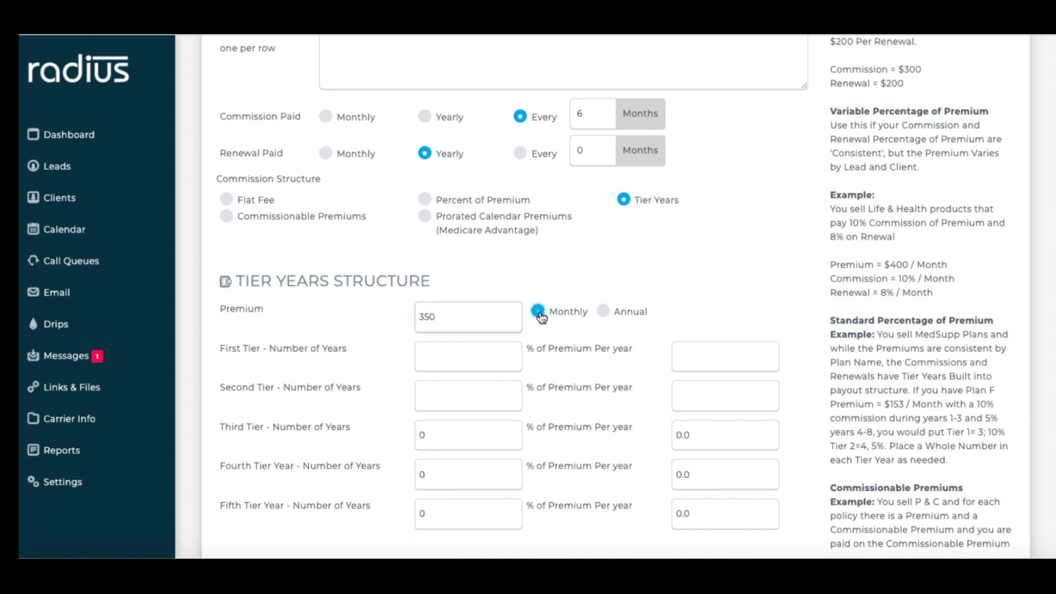
- Set the first tier to 1 year at 75% of premium and the second tier to 4 years at 60%
{"action": "left_click", "coordinate": [472, 355]}
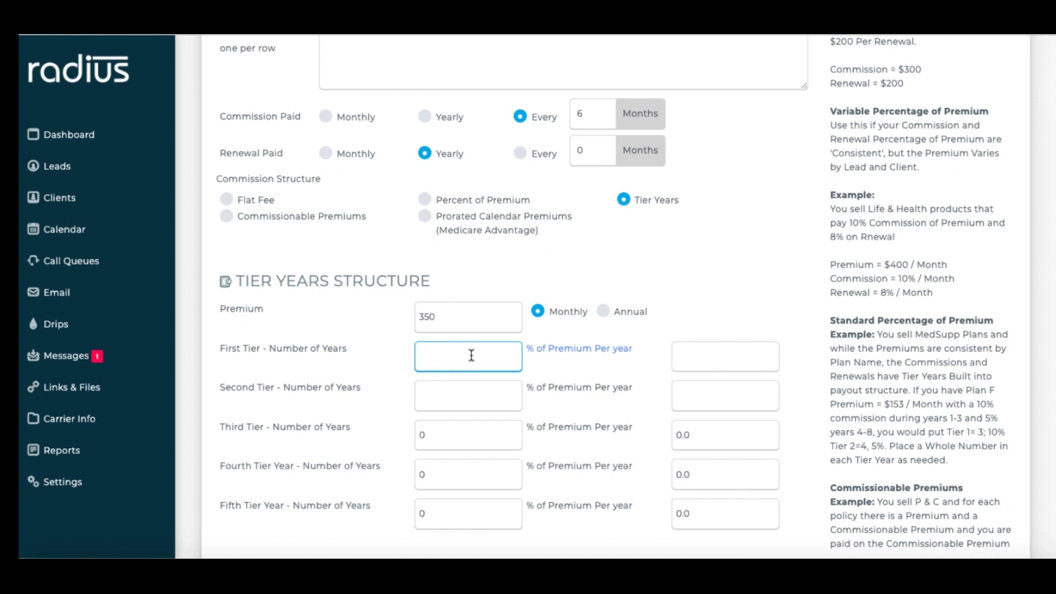
{"action": "type", "text": "1"}
{"action": "left_click", "coordinate": [691, 355]}
{"action": "type", "text": "75"}
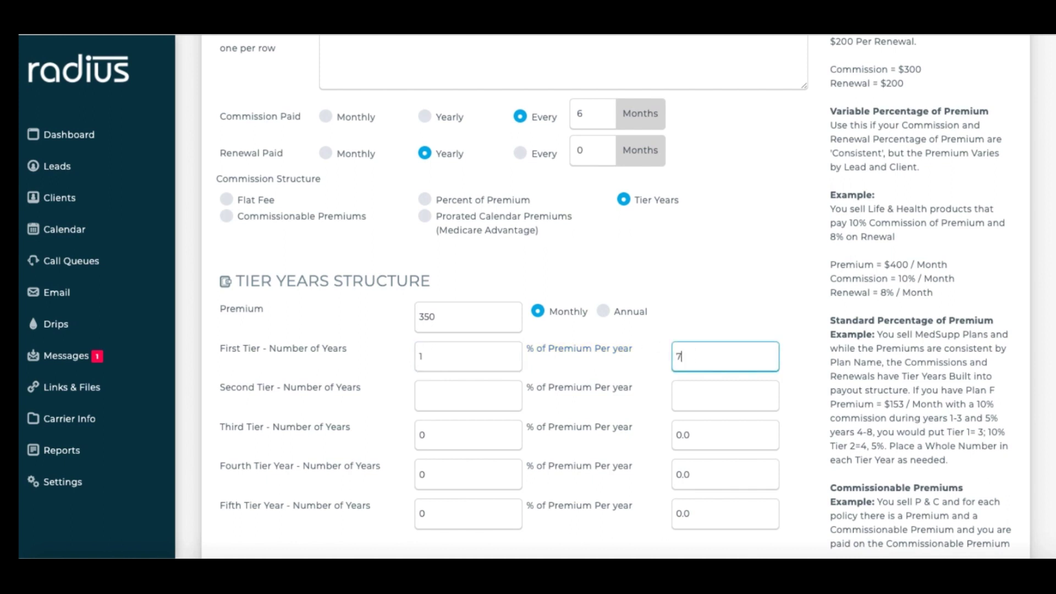
{"action": "left_click", "coordinate": [510, 390]}
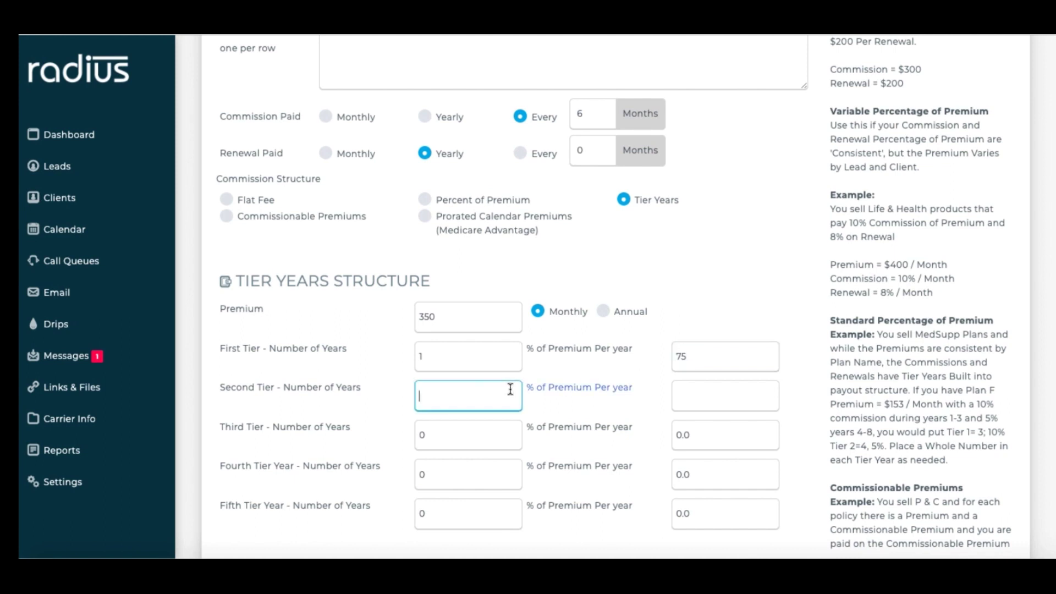
{"action": "type", "text": "4"}
{"action": "left_click", "coordinate": [706, 396]}
{"action": "type", "text": "60"}
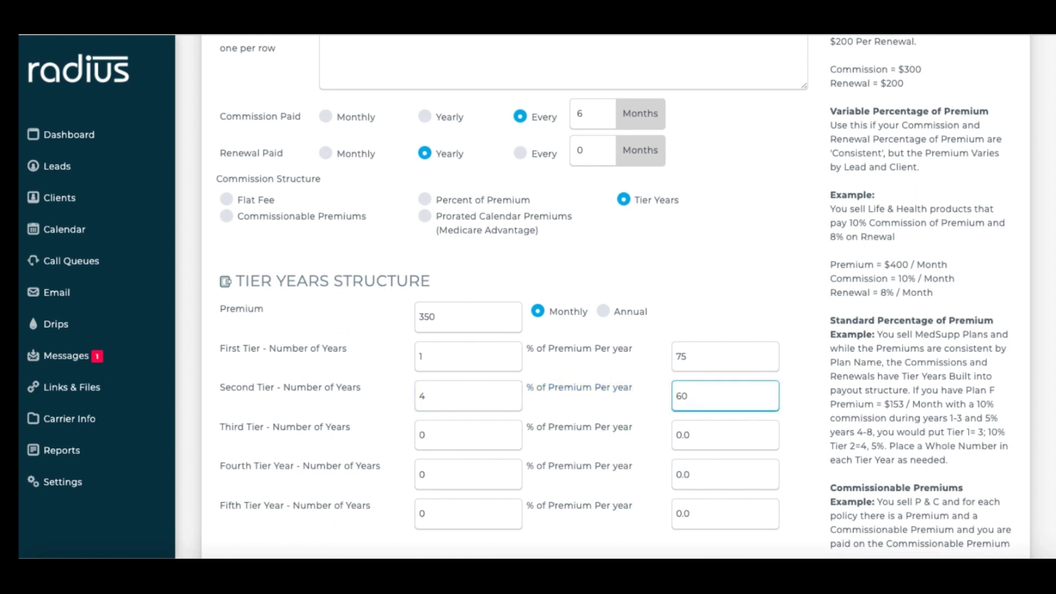
- Set the third tier to 100 years at 35% of premium and save the Travelers products
{"action": "left_click", "coordinate": [456, 435]}
{"action": "type", "text": "100"}
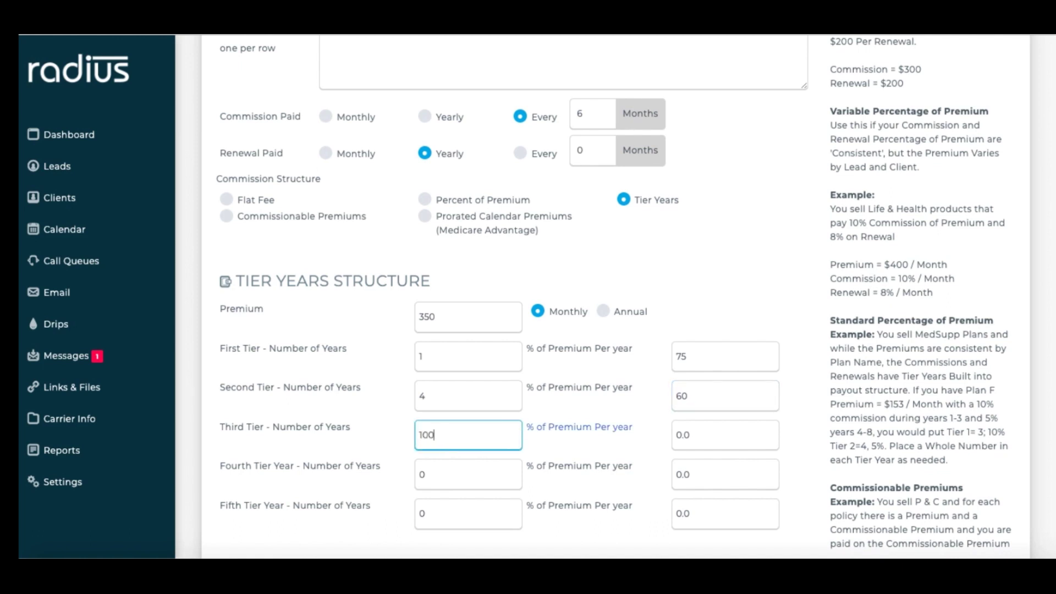
{"action": "left_click", "coordinate": [718, 435]}
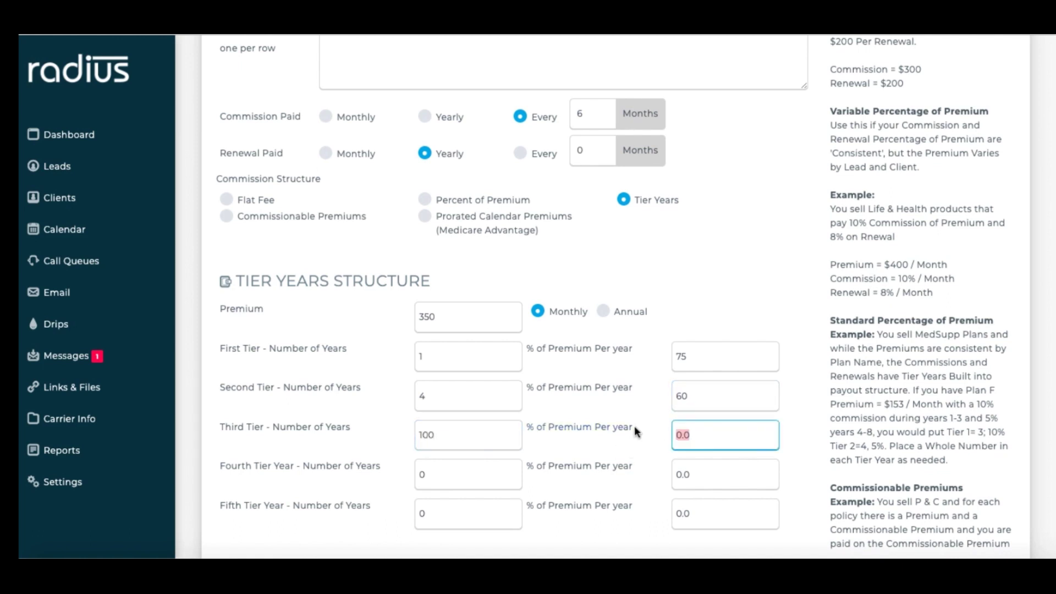
{"action": "type", "text": "35"}
{"action": "scroll", "coordinate": [1047, 382], "scroll_direction": "down", "scroll_amount": 3}
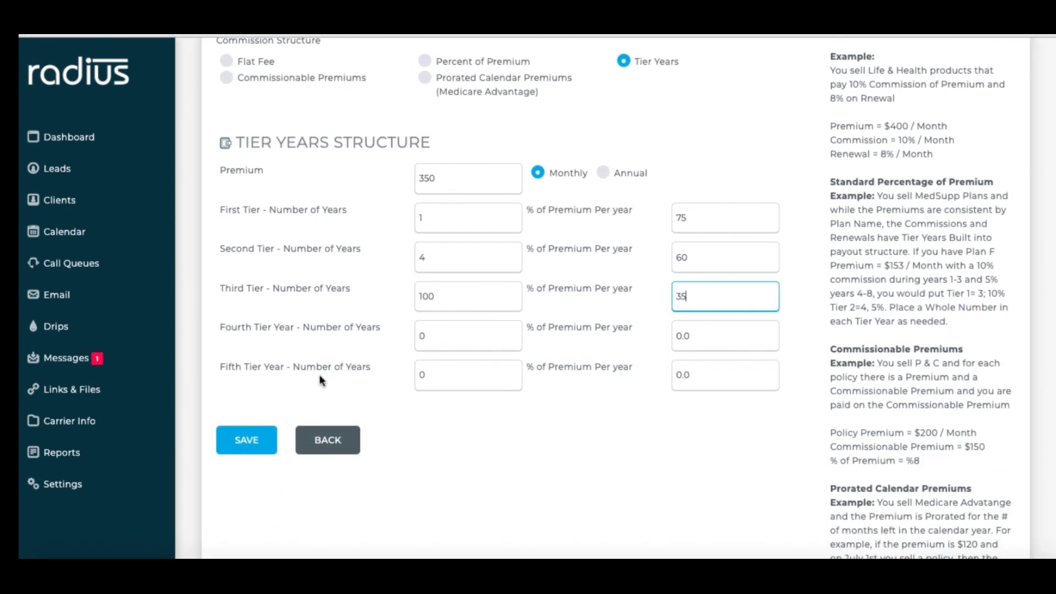
{"action": "left_click", "coordinate": [238, 444]}
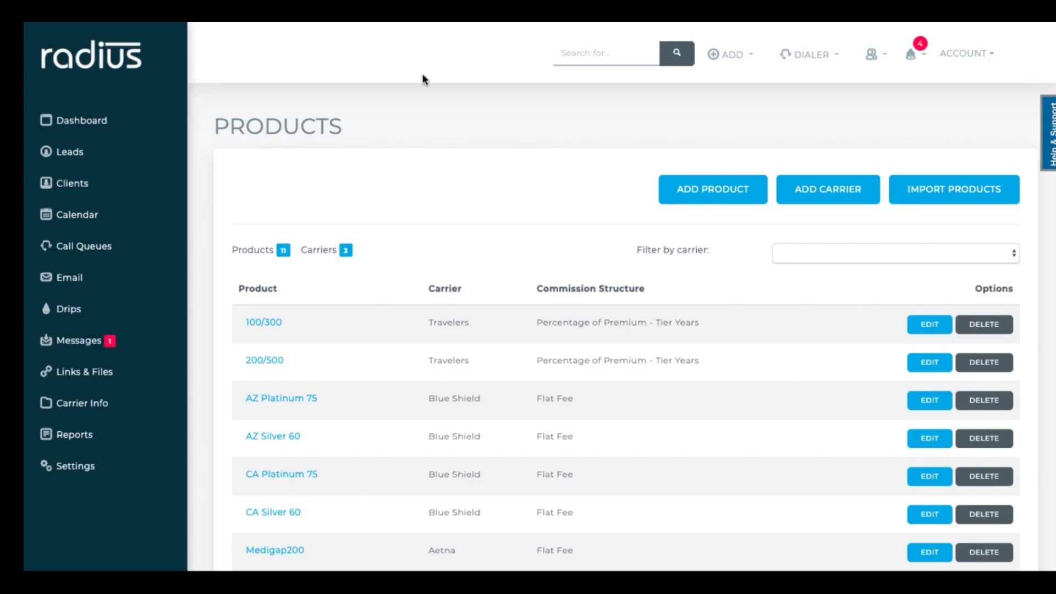
- Edit the Travelers 200/500 product to a premium of $250.00 and save it
{"action": "left_click", "coordinate": [930, 363]}
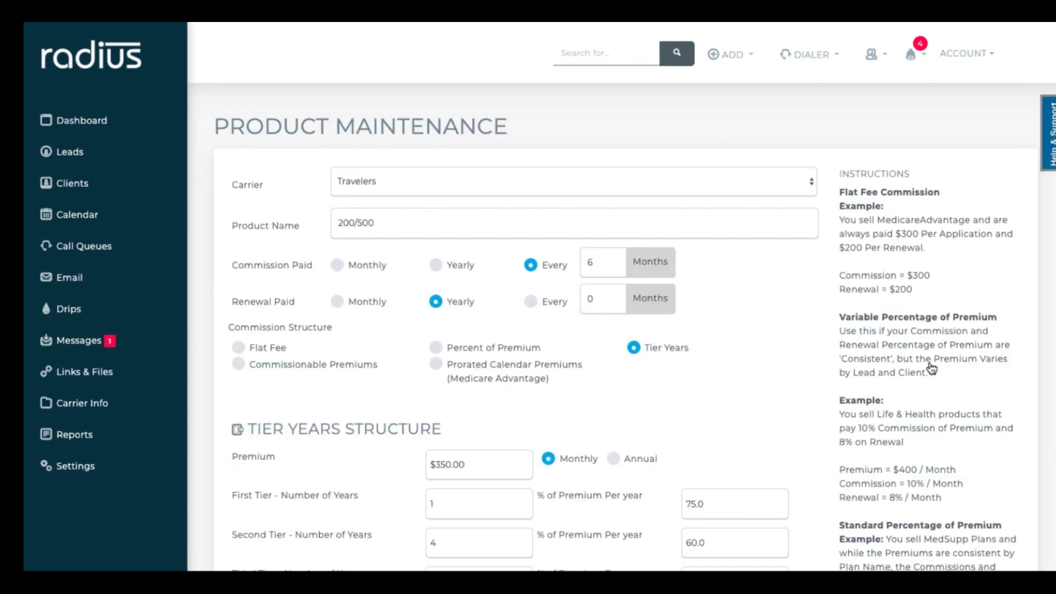
{"action": "left_click", "coordinate": [439, 465]}
{"action": "key", "text": "BackSpace"}
{"action": "type", "text": "2"}
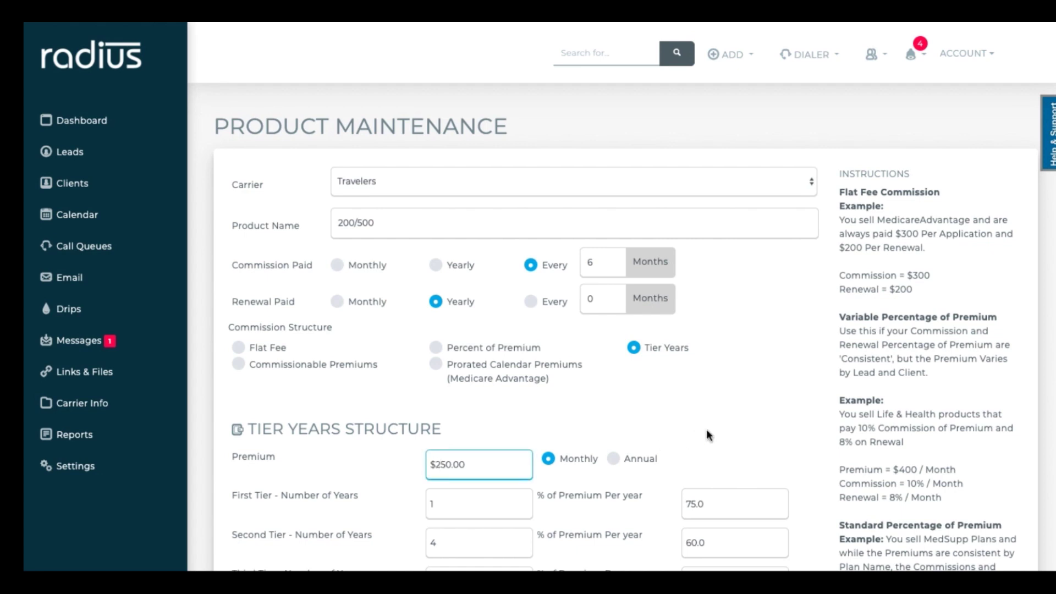
{"action": "scroll", "coordinate": [1034, 280], "scroll_direction": "down", "scroll_amount": 5}
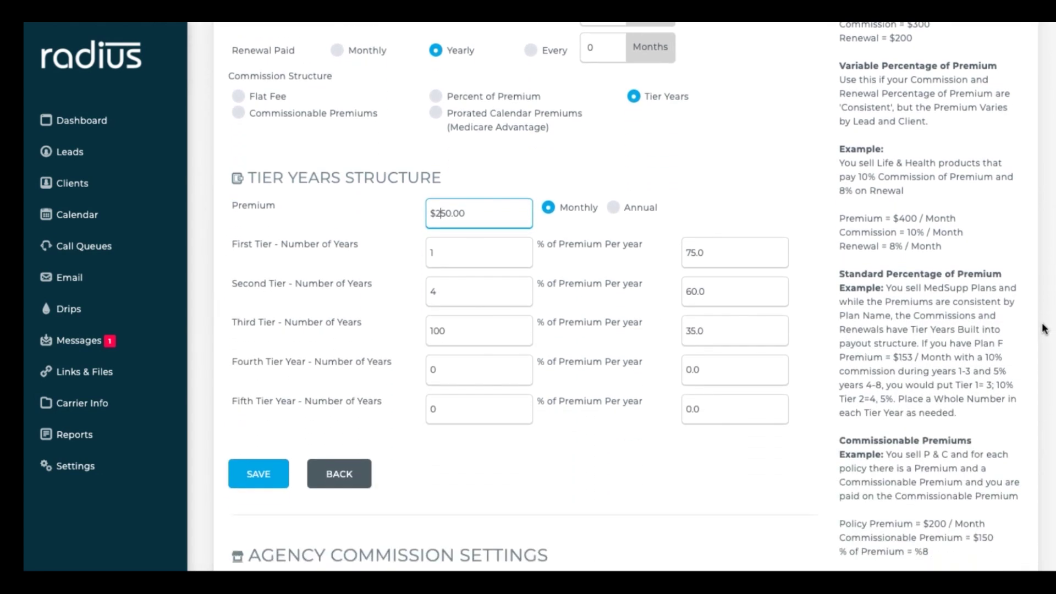
{"action": "left_click", "coordinate": [274, 473]}
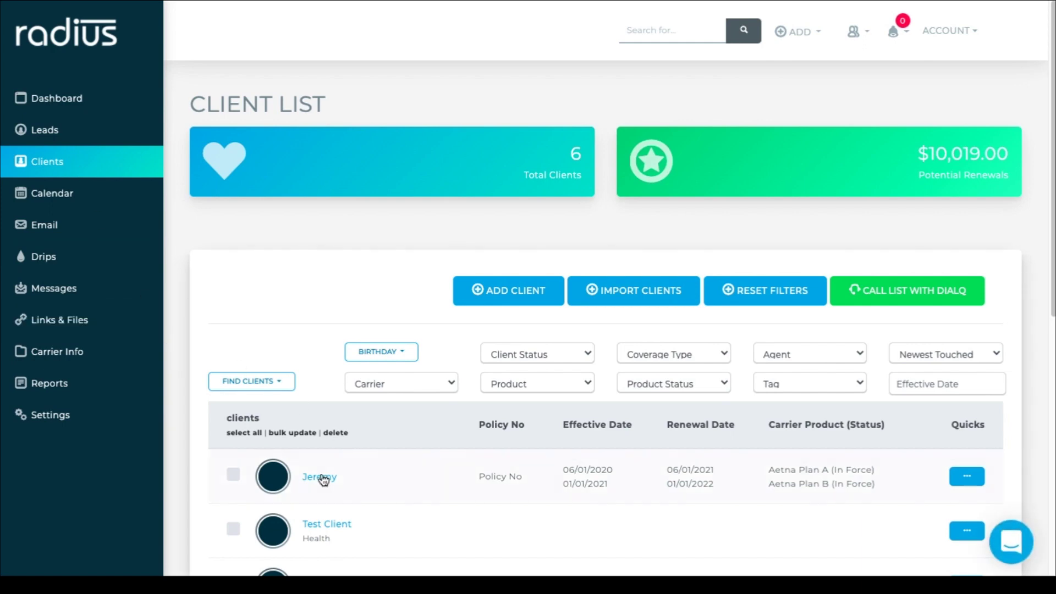
- Start adding a new product to the first client in the client list
{"action": "left_click", "coordinate": [325, 484]}
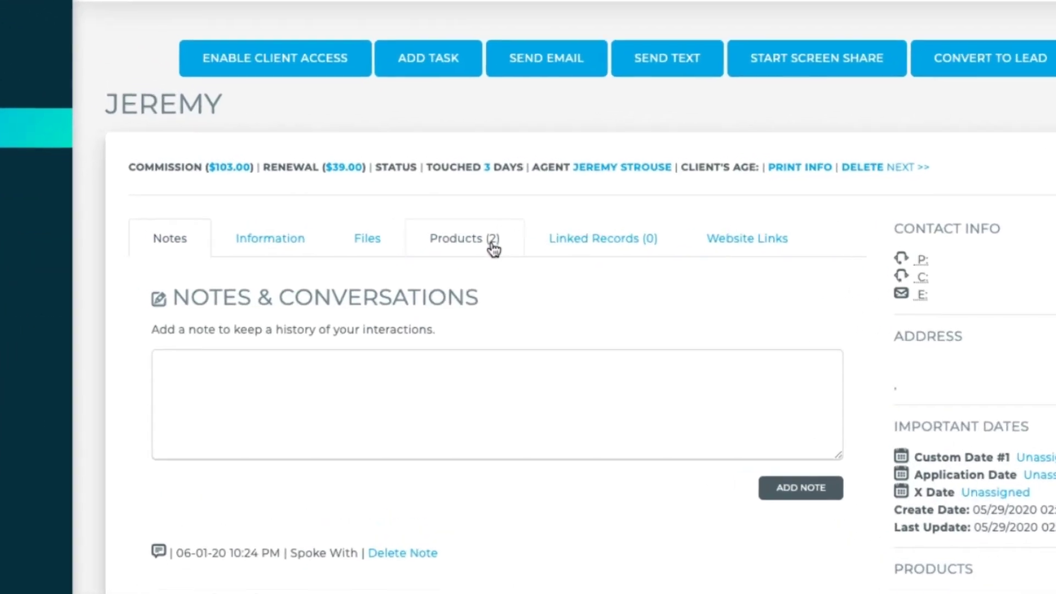
{"action": "left_click", "coordinate": [498, 251]}
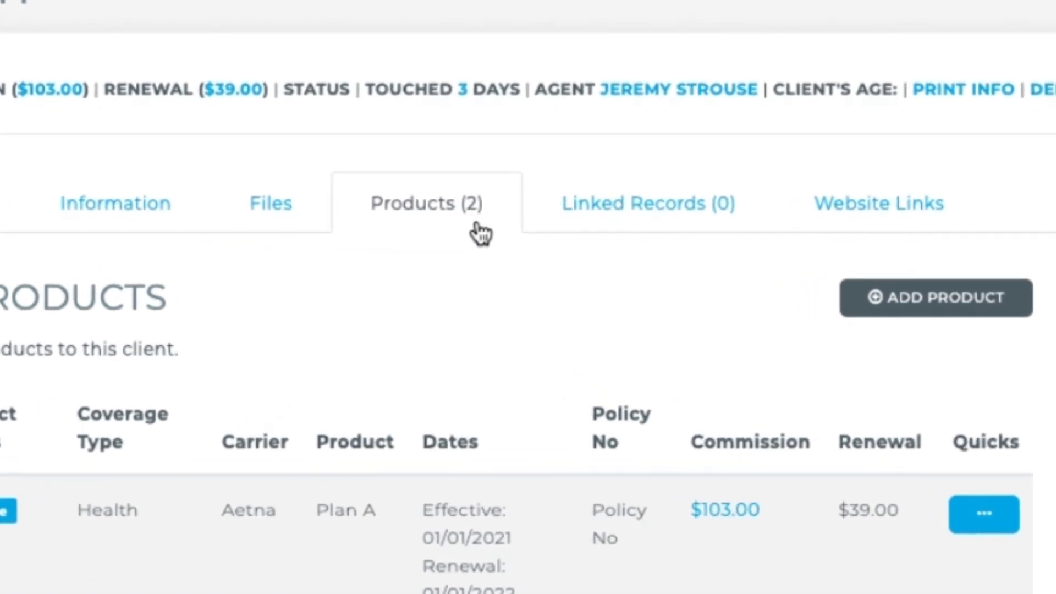
{"action": "left_click", "coordinate": [983, 304]}
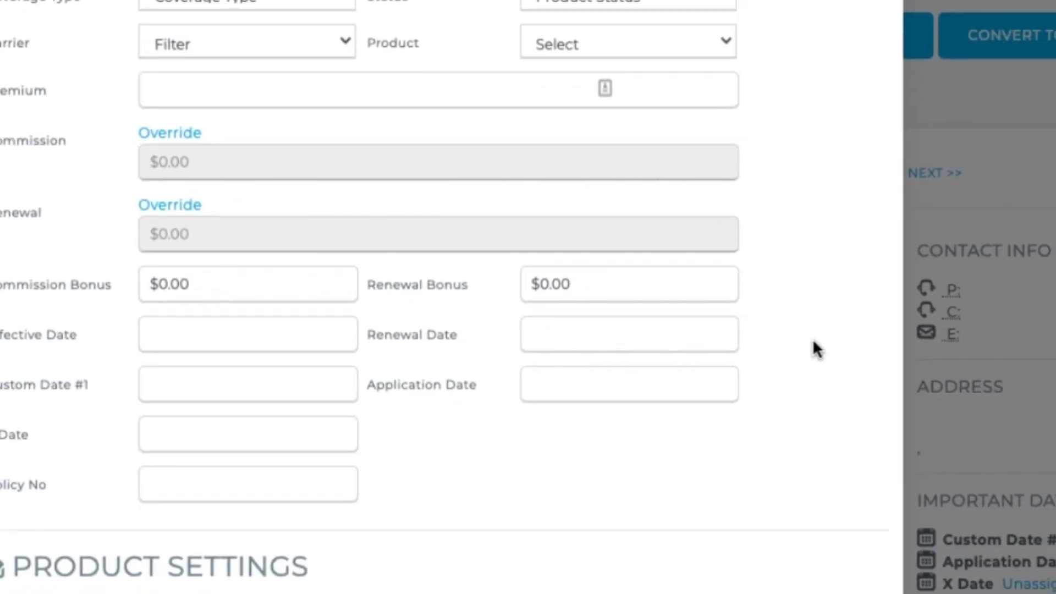
- Give the client's new product Health coverage, In Force status, the carrier Aetna and the product Plan C
{"action": "left_click", "coordinate": [330, 4]}
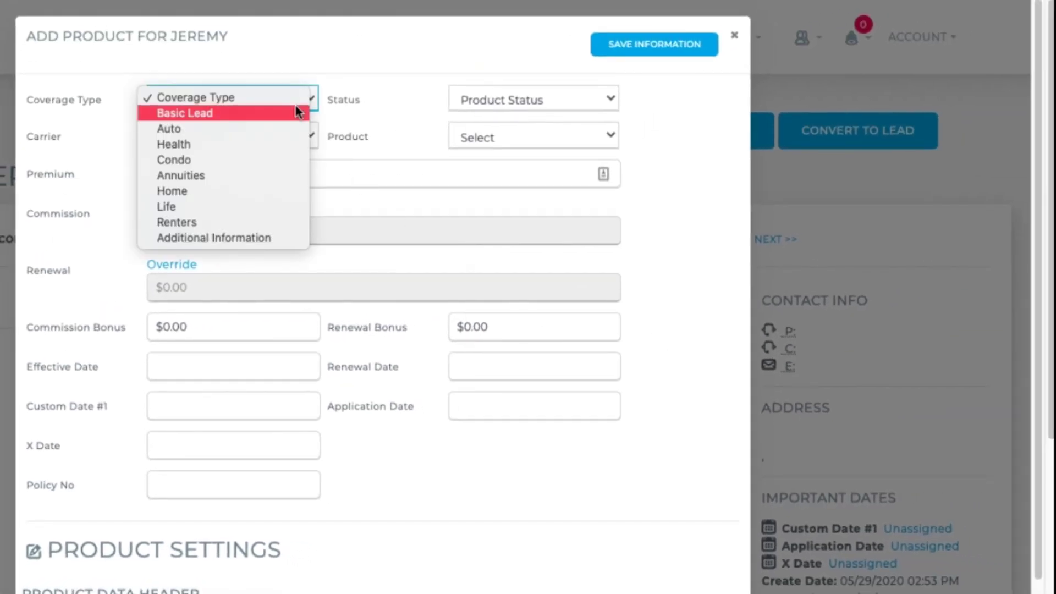
{"action": "left_click", "coordinate": [288, 144]}
{"action": "left_click", "coordinate": [543, 97]}
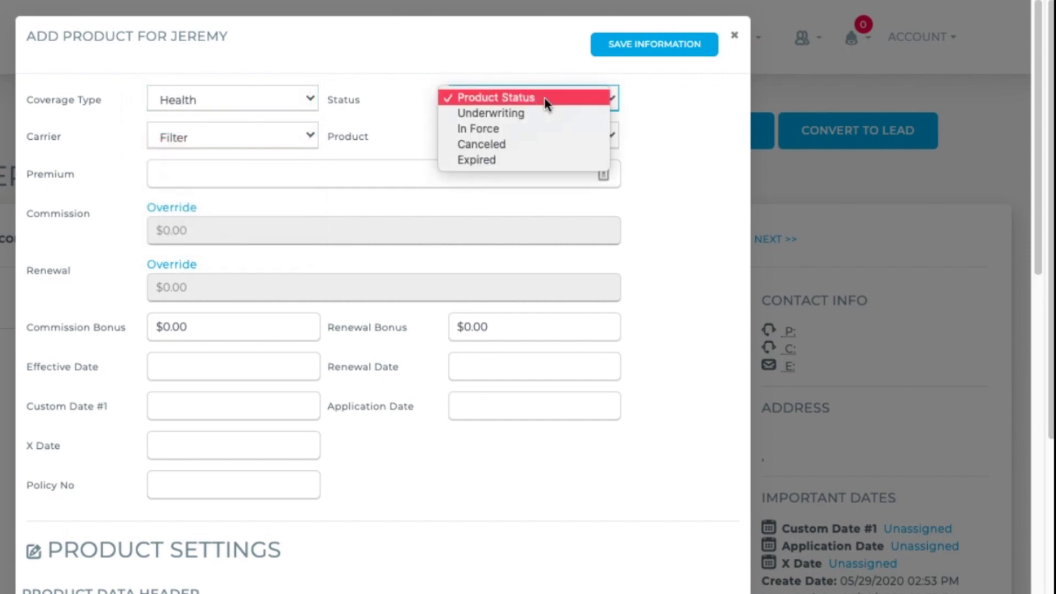
{"action": "left_click", "coordinate": [546, 130]}
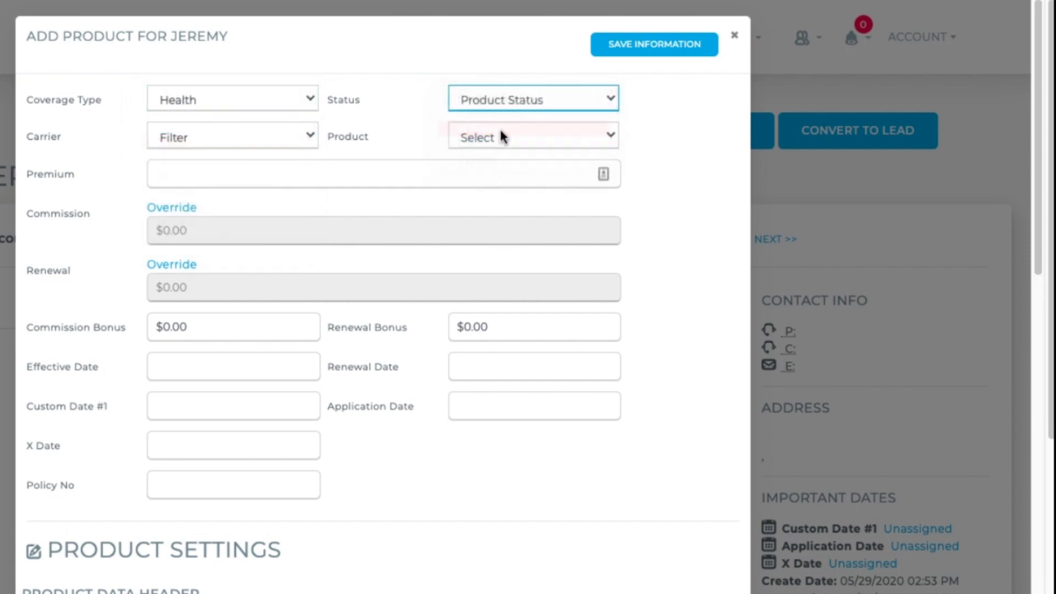
{"action": "left_click", "coordinate": [276, 135]}
{"action": "left_click", "coordinate": [276, 148]}
{"action": "left_click", "coordinate": [455, 137]}
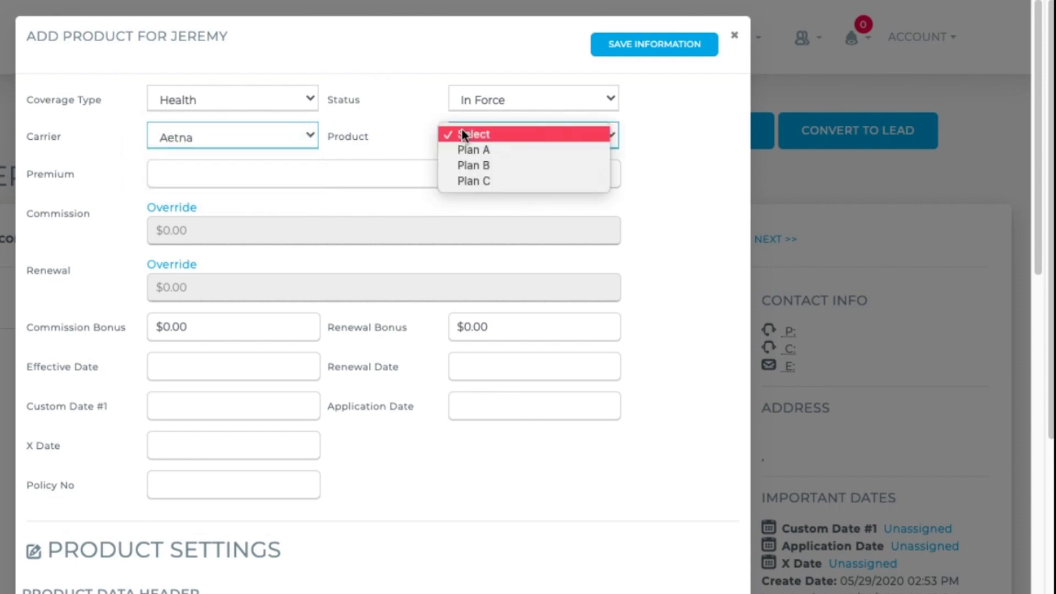
{"action": "left_click", "coordinate": [463, 182]}
- Set the client's Plan C premium to $550.00
{"action": "left_click", "coordinate": [396, 179]}
{"action": "type", "text": "450.00"}
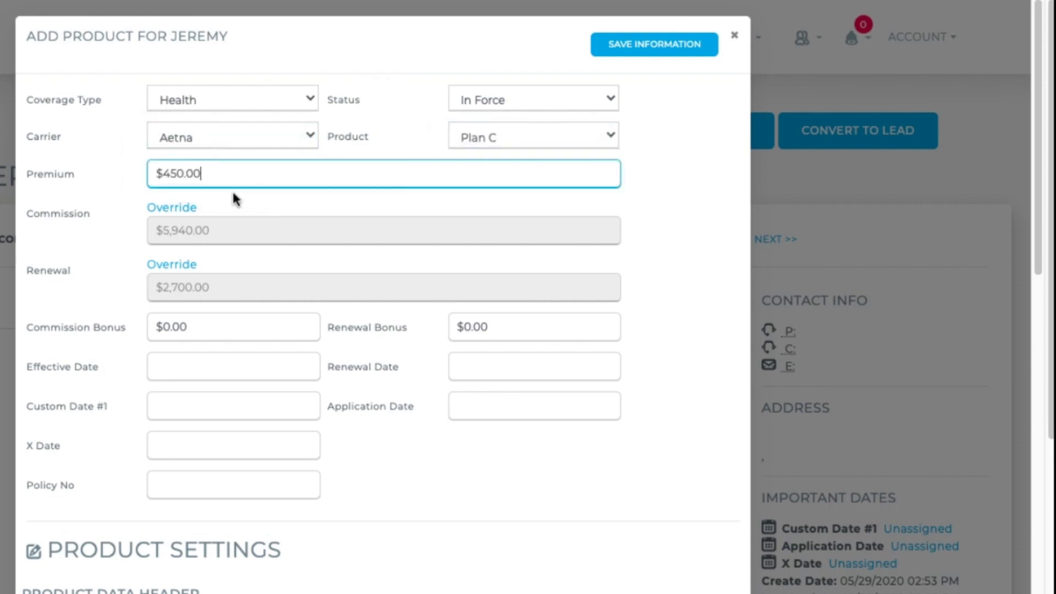
{"action": "key", "text": "Left"}
{"action": "key", "text": "Left"}
{"action": "key", "text": "Left"}
{"action": "key", "text": "Left"}
{"action": "key", "text": "Left"}
{"action": "key", "text": "BackSpace"}
{"action": "type", "text": "5"}
- Set the client product's effective date to 06/01/2020 and its renewal date to 06/01/2021
{"action": "left_click", "coordinate": [205, 367]}
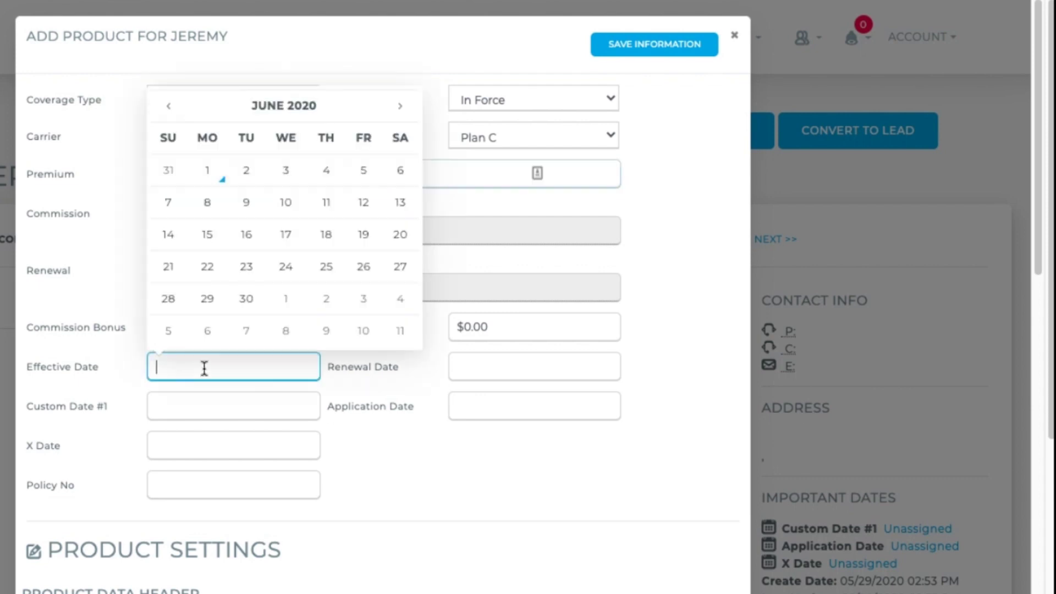
{"action": "left_click", "coordinate": [212, 172]}
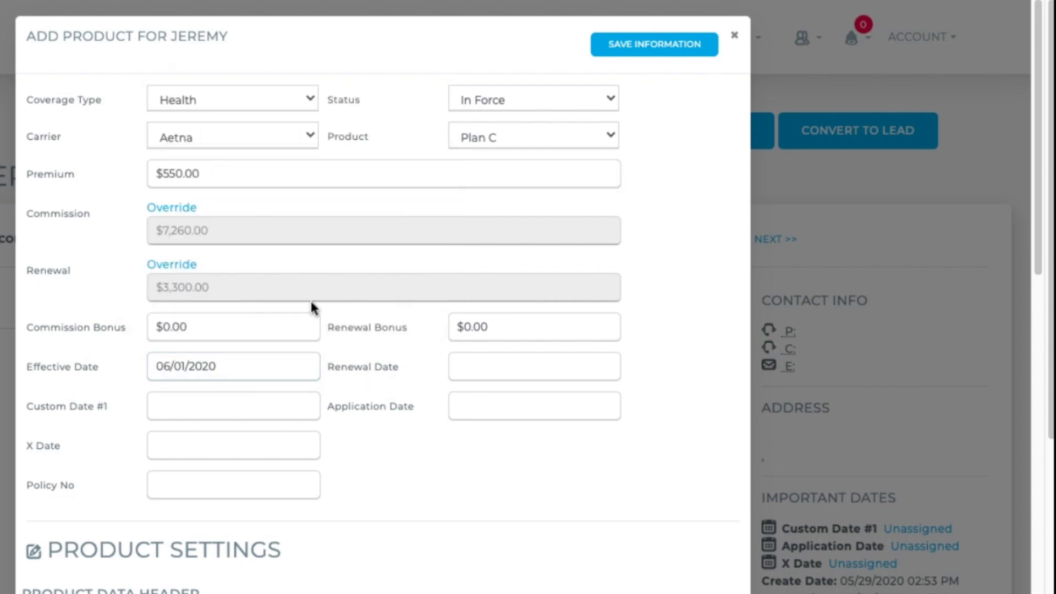
{"action": "left_click", "coordinate": [468, 368]}
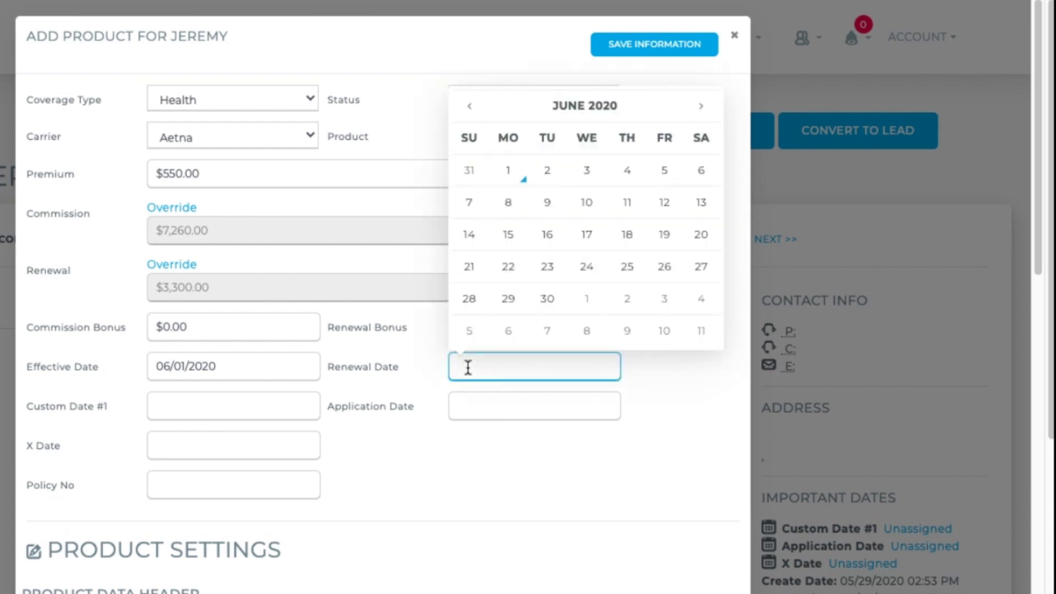
{"action": "type", "text": "06/01/2021"}
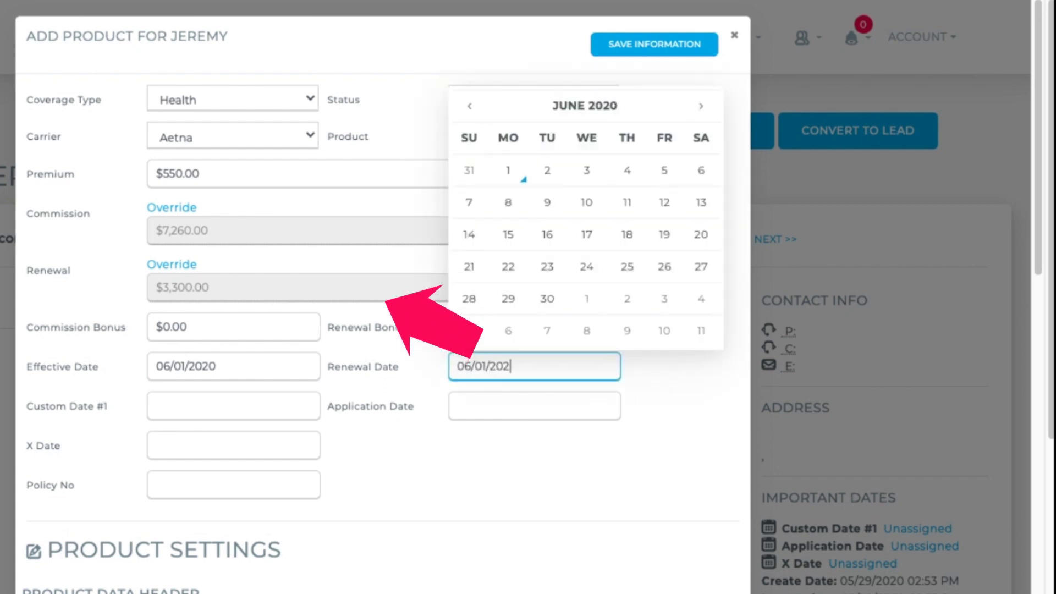
{"action": "left_click", "coordinate": [568, 409]}
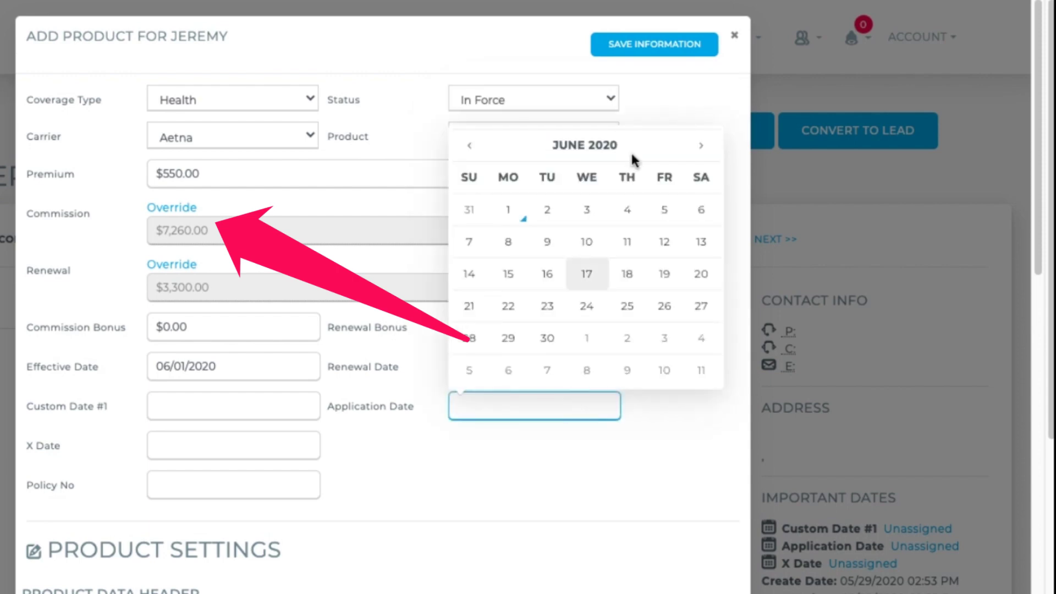
- Save the new Plan C product to the client's record
{"action": "right_click", "coordinate": [612, 517]}
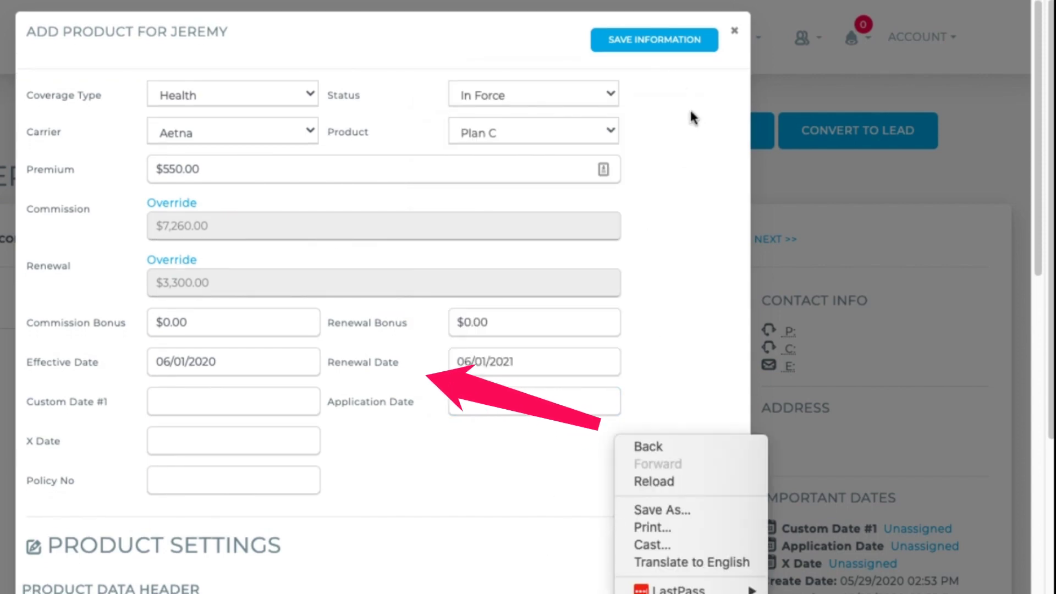
{"action": "left_click", "coordinate": [675, 52]}
{"action": "left_click", "coordinate": [675, 54]}
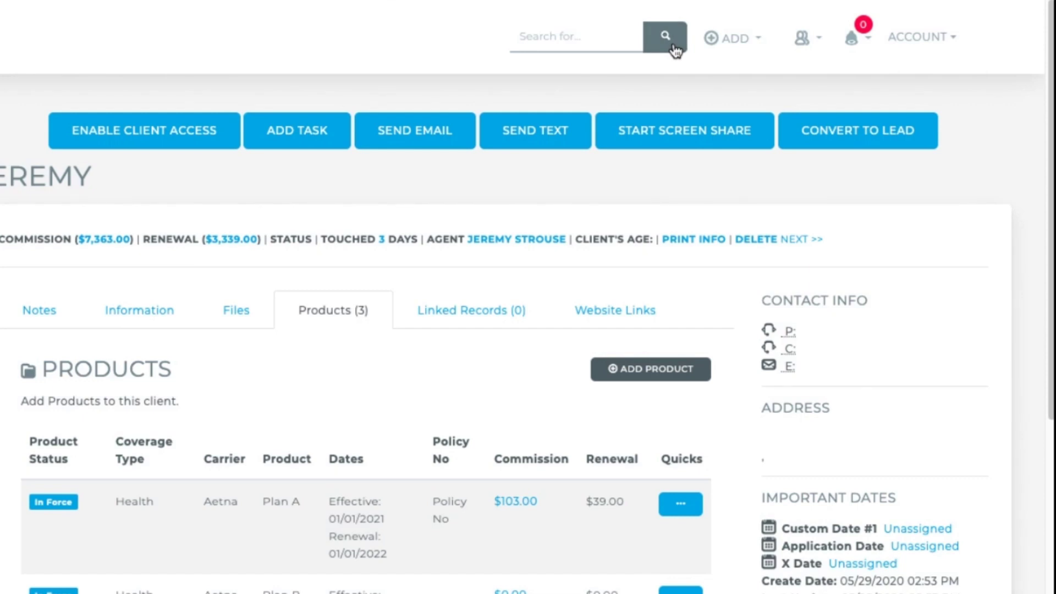
- View the commission payment schedule of the client's Plan C product and close it
{"action": "scroll", "coordinate": [1032, 285], "scroll_direction": "down", "scroll_amount": 4}
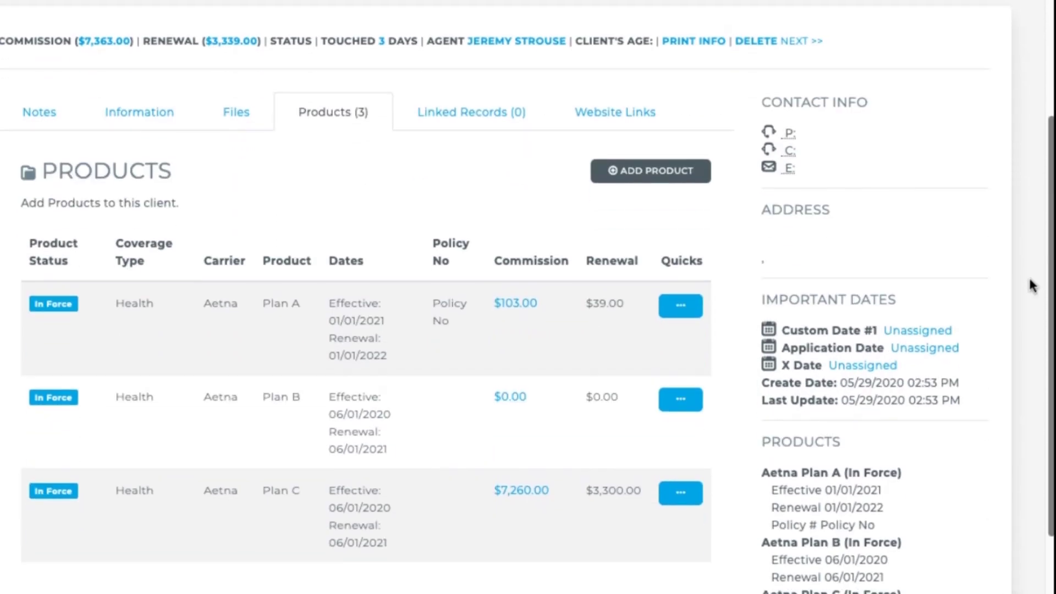
{"action": "scroll", "coordinate": [1033, 285], "scroll_direction": "down", "scroll_amount": 1}
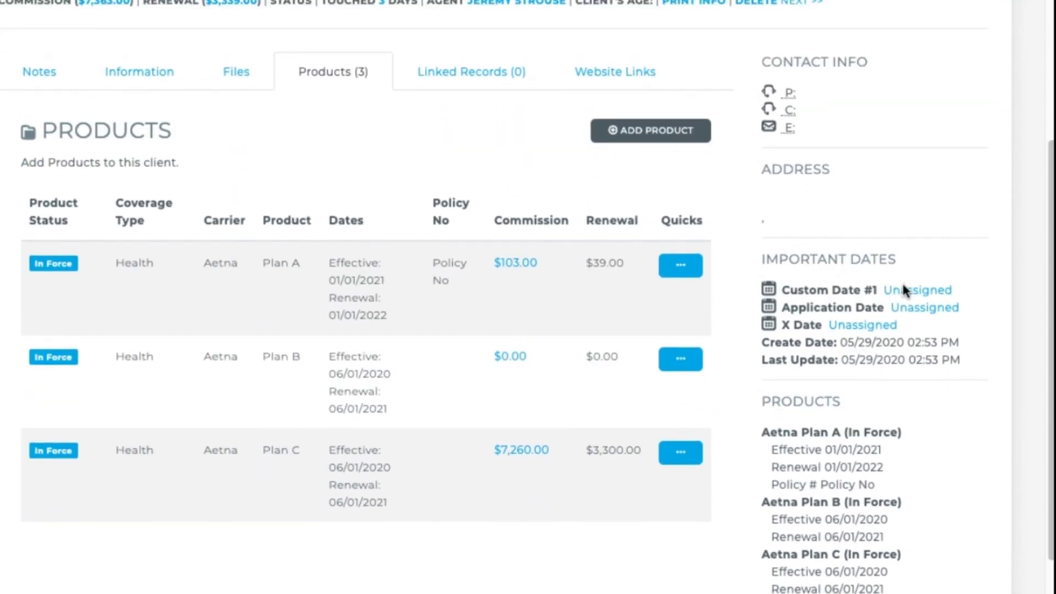
{"action": "left_click", "coordinate": [531, 457]}
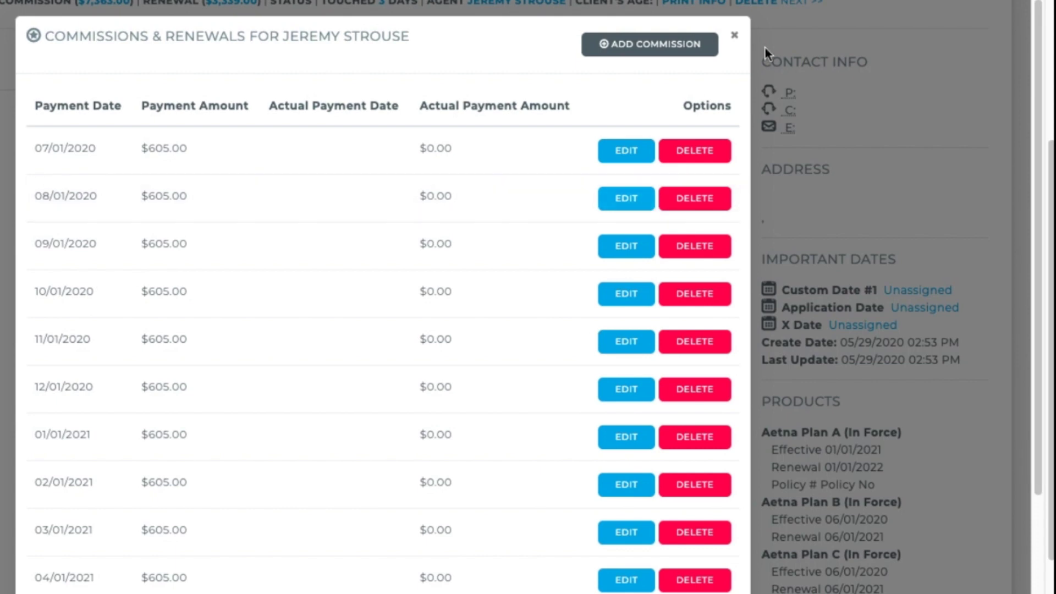
{"action": "left_click", "coordinate": [736, 36]}
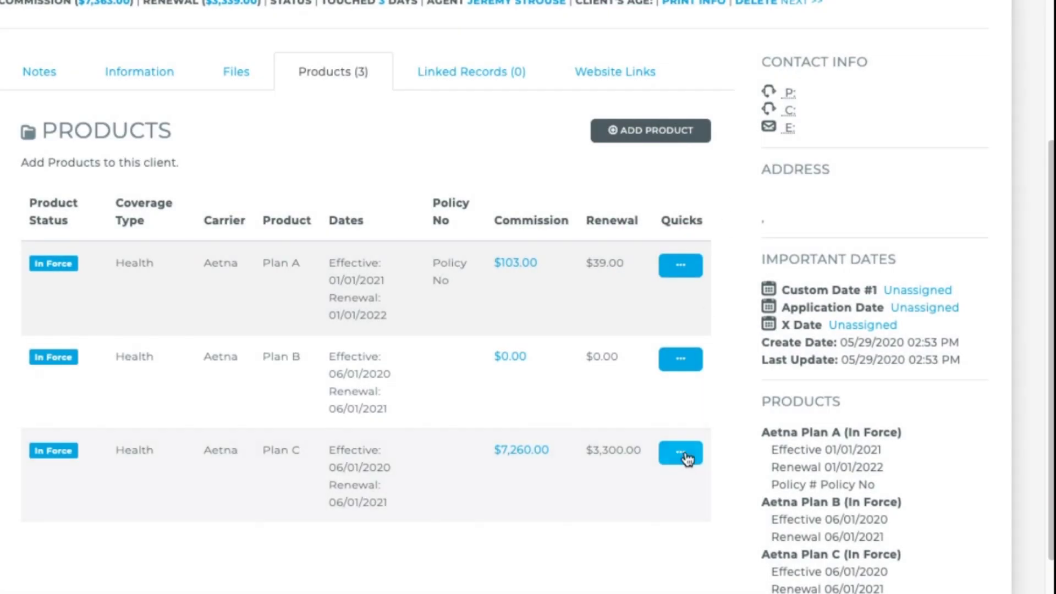
- Record an actual payment of $6,050.00 dated 06/01/2020 on Plan C's commission entry due 07/01/2020
{"action": "left_click", "coordinate": [683, 456]}
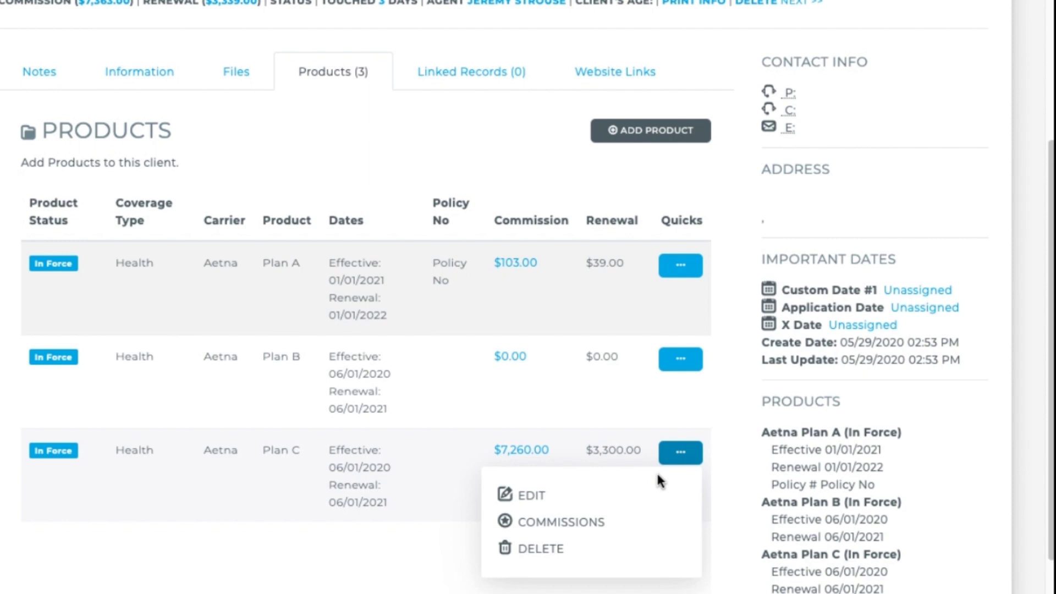
{"action": "left_click", "coordinate": [568, 527]}
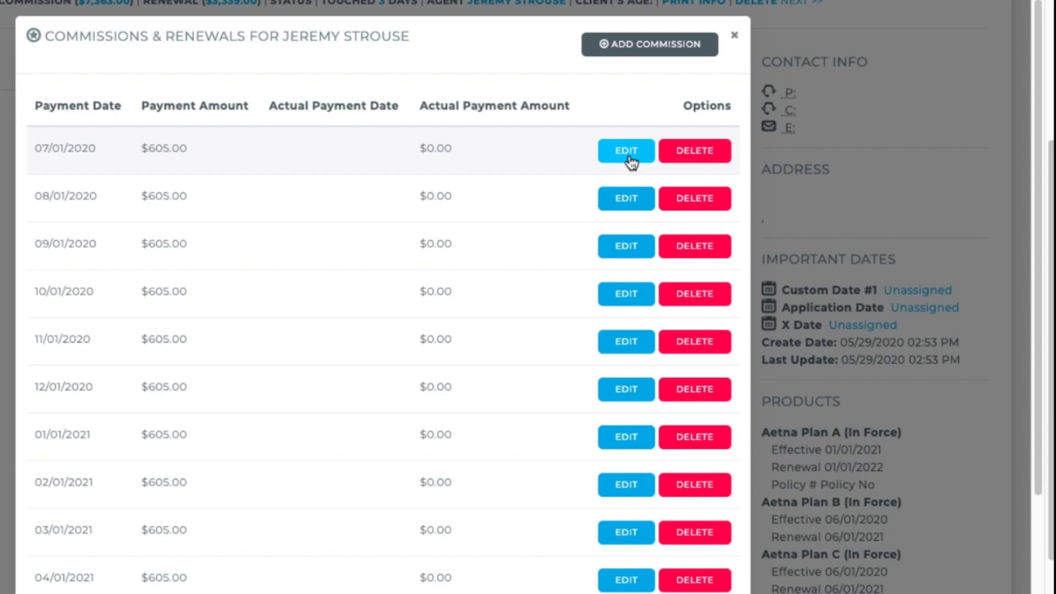
{"action": "left_click", "coordinate": [630, 156]}
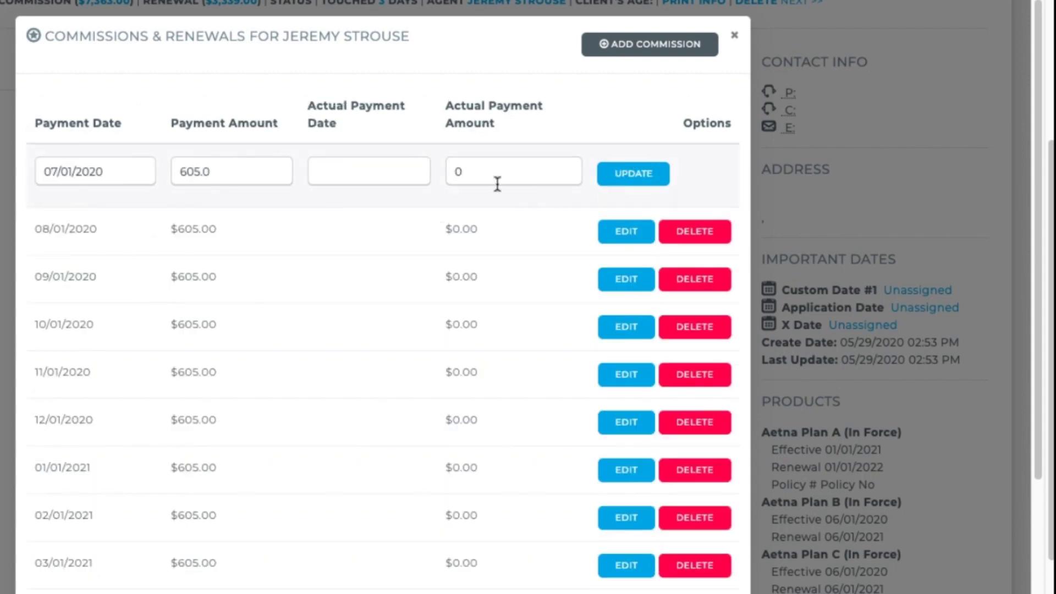
{"action": "left_click", "coordinate": [408, 175]}
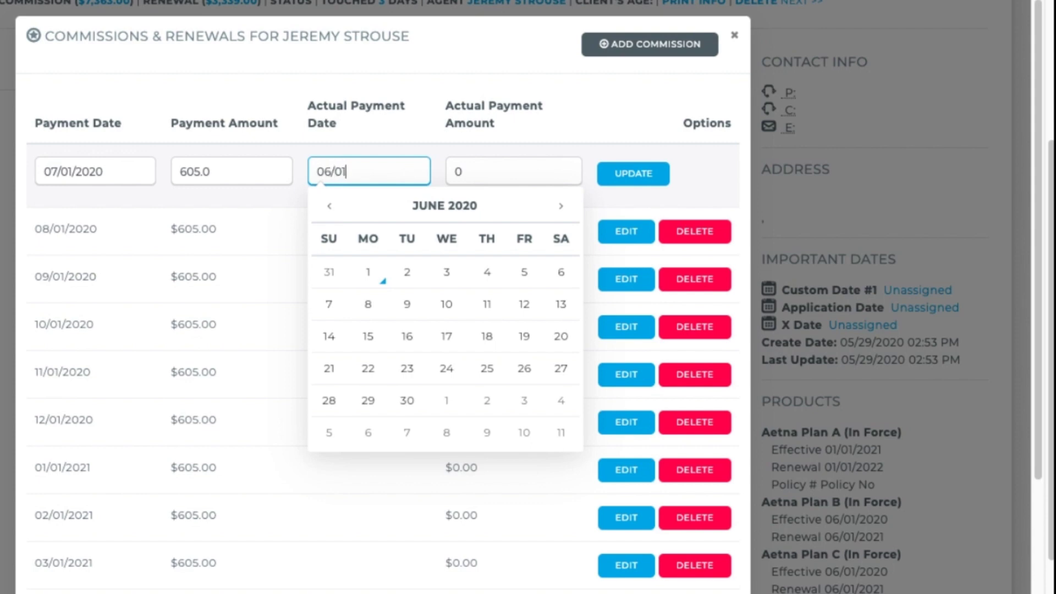
{"action": "type", "text": "06/01/2020"}
{"action": "key", "text": "Tab"}
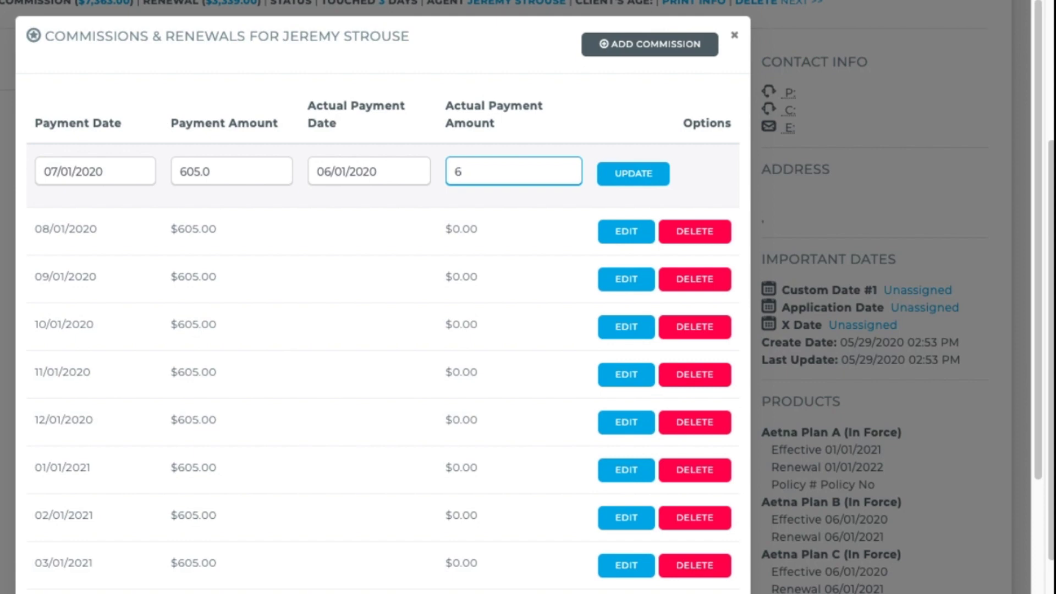
{"action": "type", "text": "6050.00"}
{"action": "left_click", "coordinate": [633, 174]}
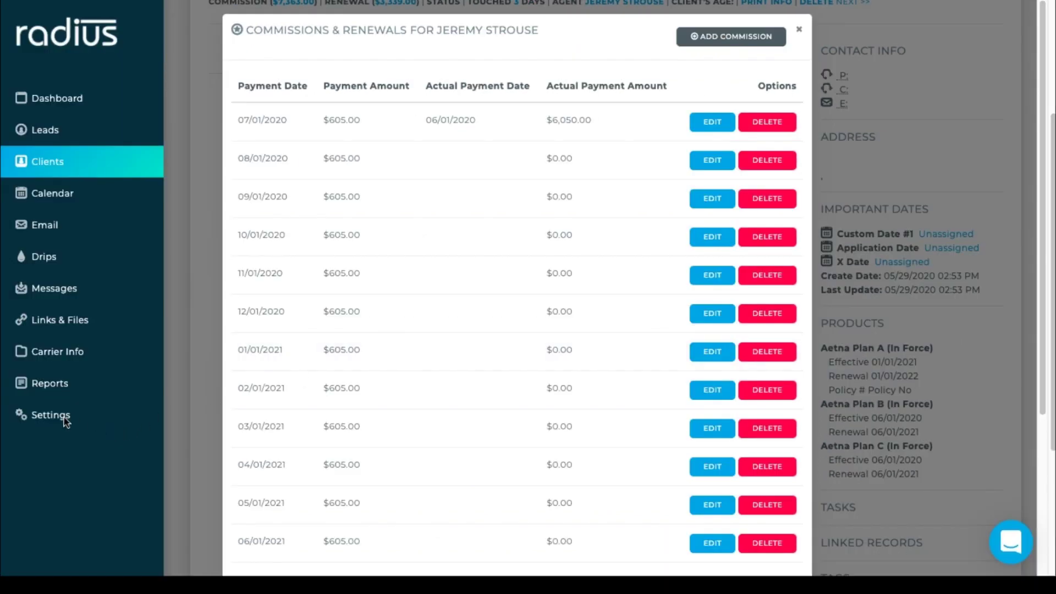
- In the account's product status options, rename the Canceled status to Terminated
{"action": "left_click", "coordinate": [65, 420]}
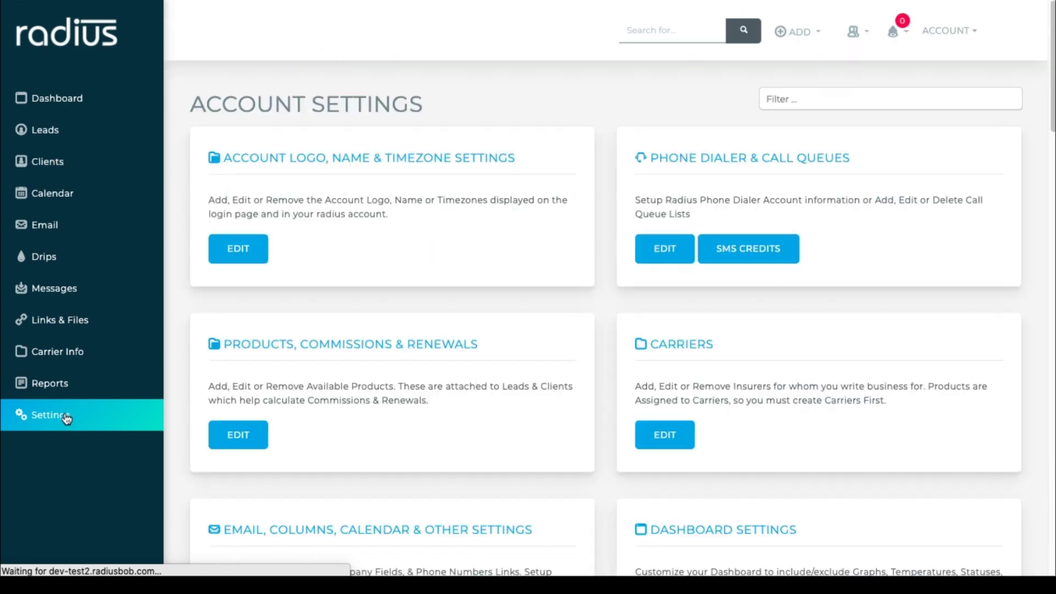
{"action": "scroll", "coordinate": [1053, 127], "scroll_direction": "down", "scroll_amount": 1}
{"action": "left_click_drag", "start_coordinate": [1053, 128], "coordinate": [1052, 252]}
{"action": "scroll", "coordinate": [638, 358], "scroll_direction": "down", "scroll_amount": 6}
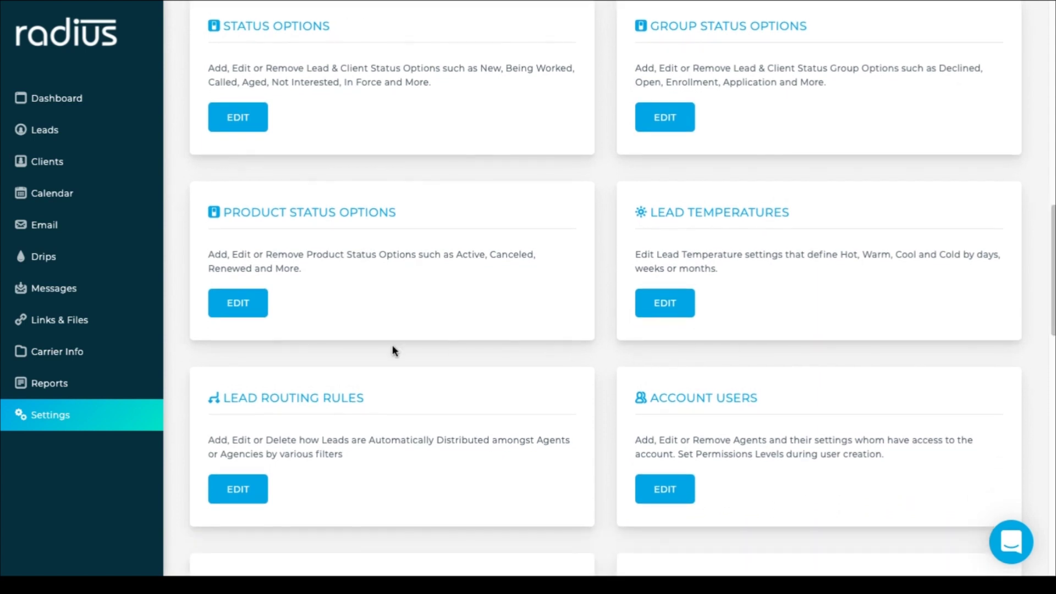
{"action": "left_click", "coordinate": [257, 308]}
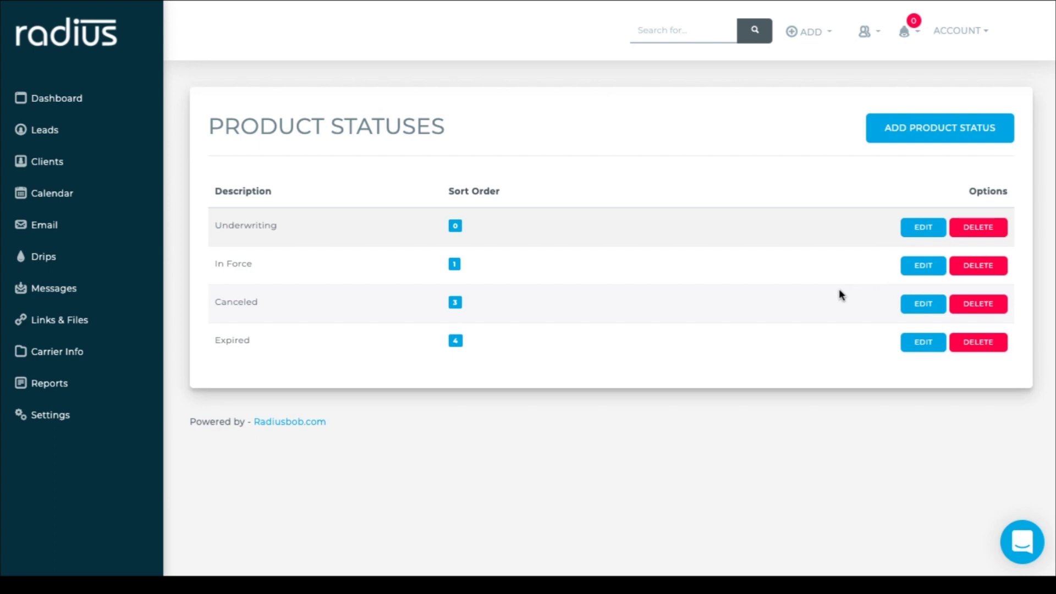
{"action": "left_click", "coordinate": [920, 307]}
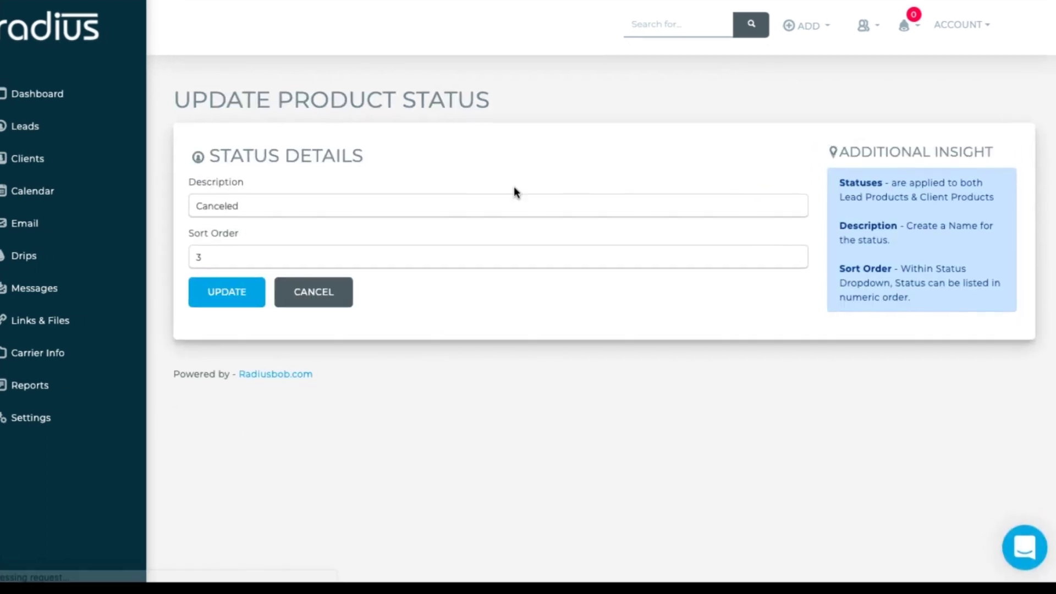
{"action": "double_click", "coordinate": [488, 207]}
{"action": "type", "text": "Terminat"}
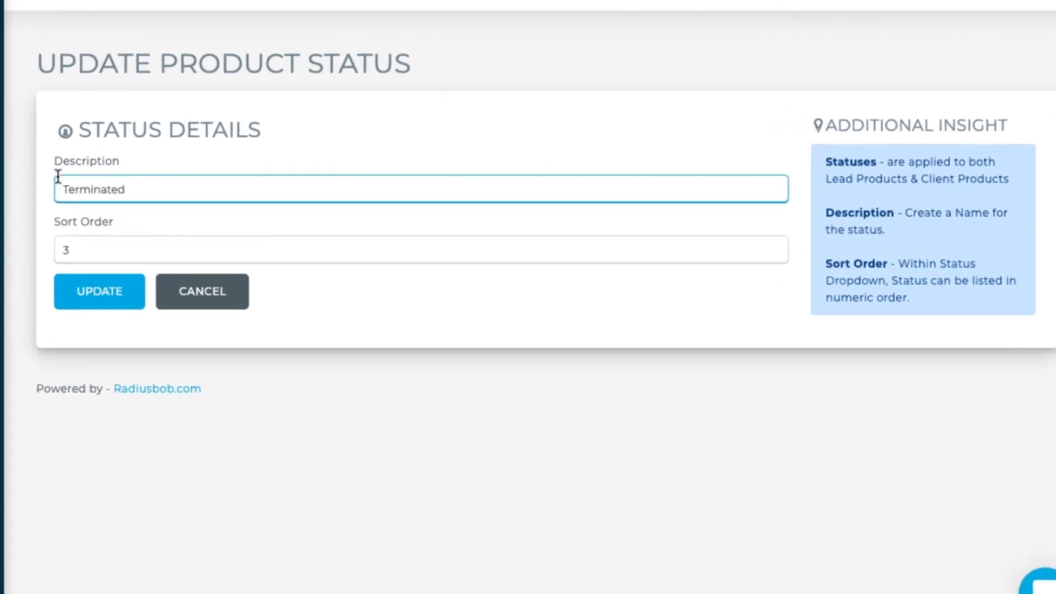
{"action": "left_click", "coordinate": [99, 302]}
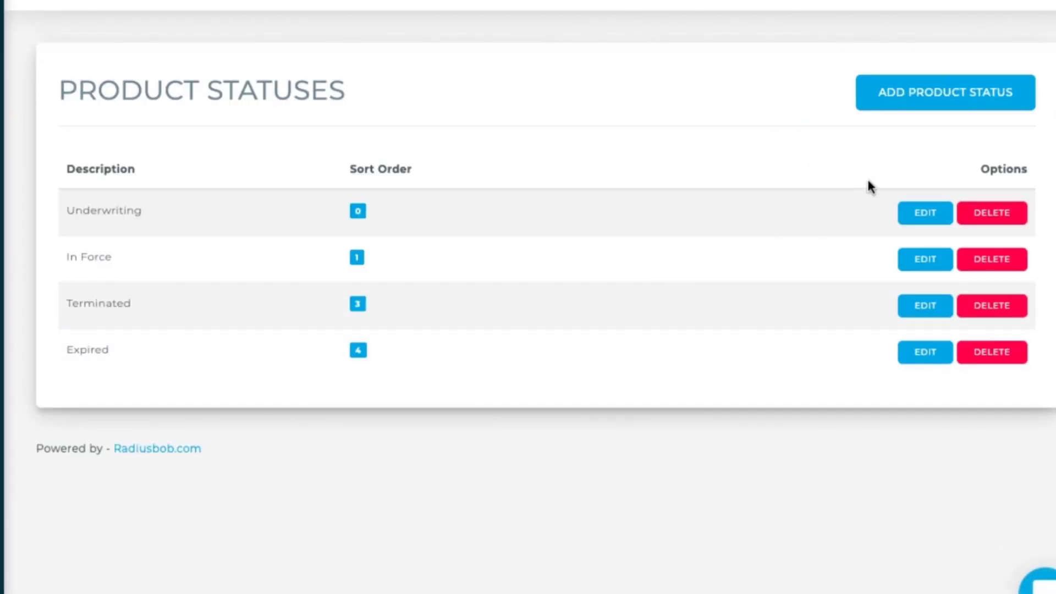
- Create a product status named Legacy Policy with sort order 5
{"action": "left_click", "coordinate": [919, 100]}
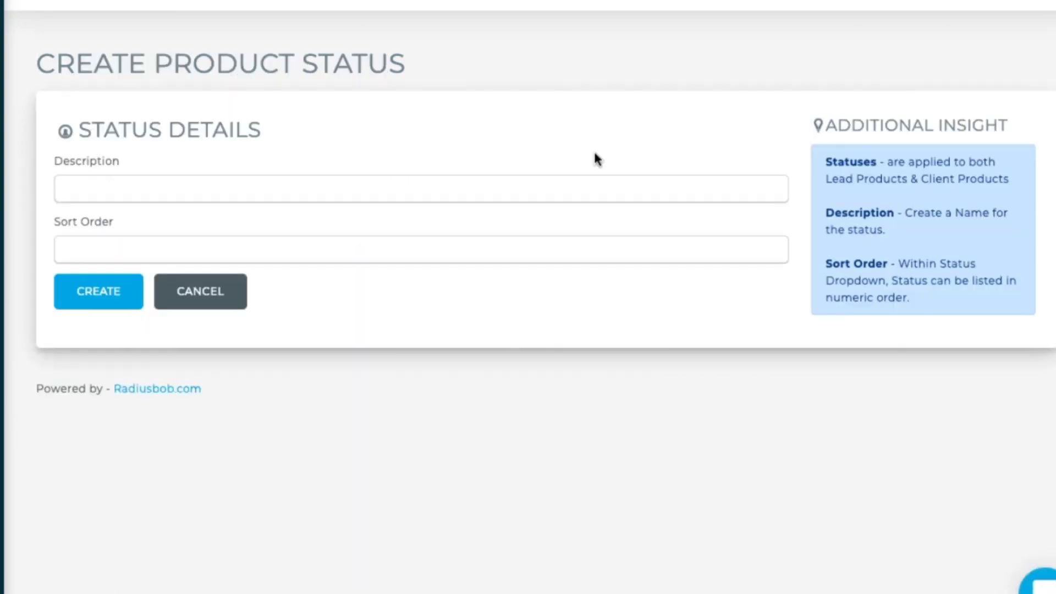
{"action": "left_click", "coordinate": [488, 189]}
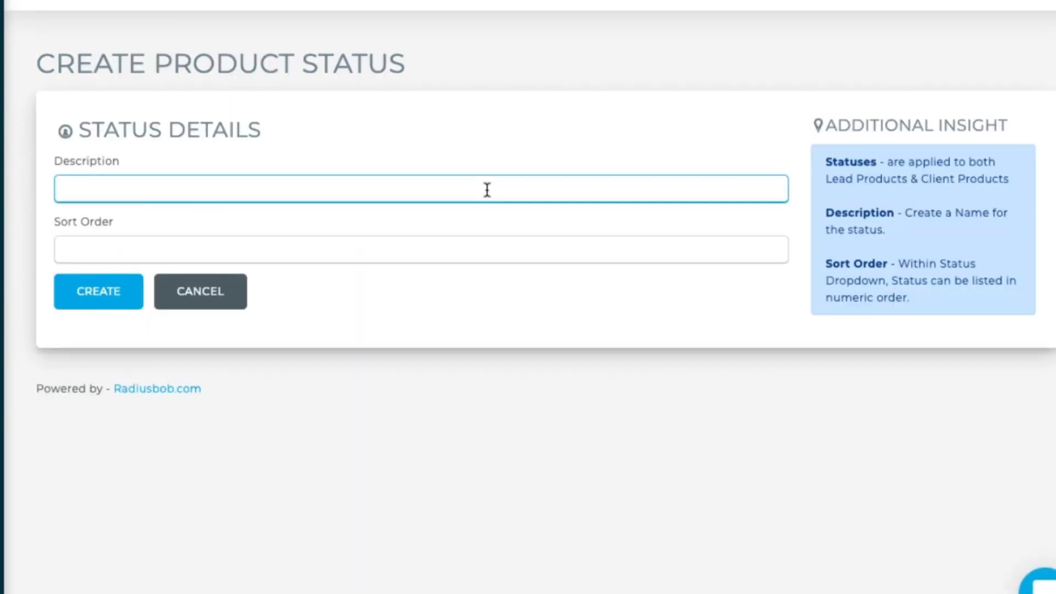
{"action": "type", "text": "Legacy Policy"}
{"action": "left_click", "coordinate": [390, 249]}
{"action": "type", "text": "5"}
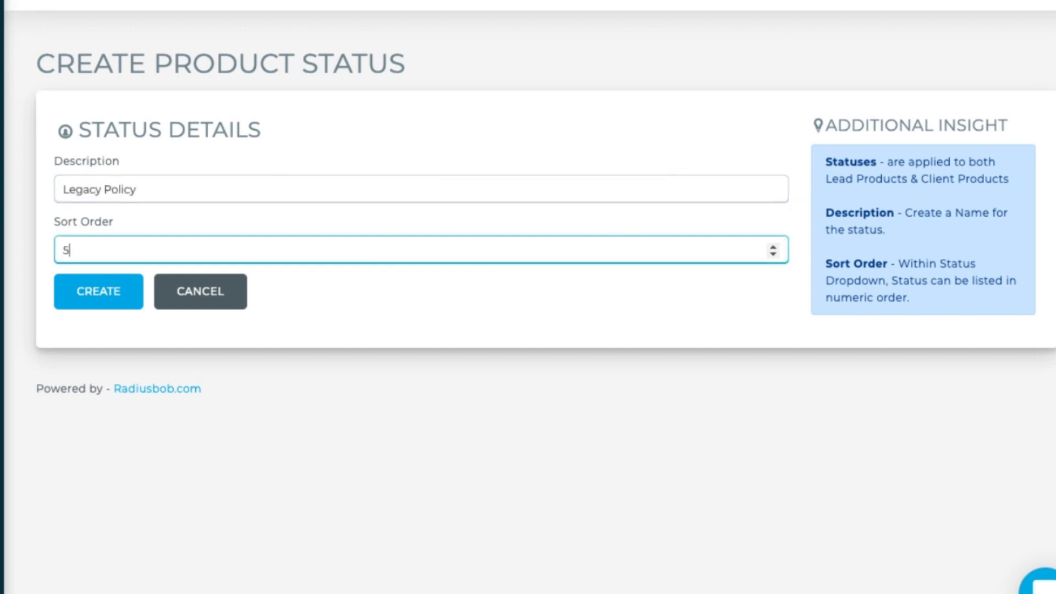
{"action": "left_click", "coordinate": [131, 308]}
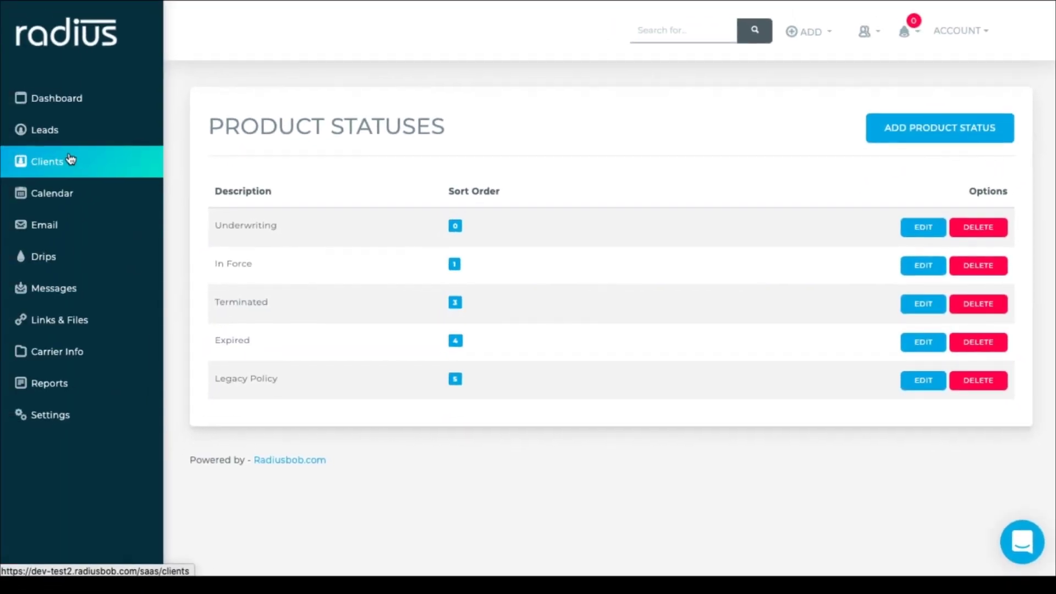
- Start another product for the first client in the client list and view the available product statuses
{"action": "left_click", "coordinate": [70, 160]}
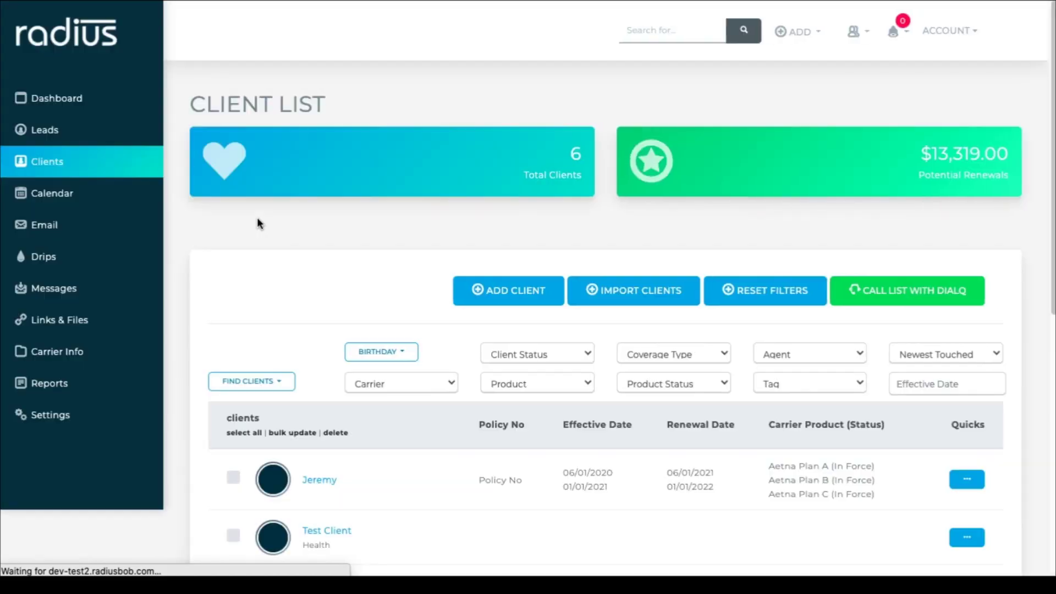
{"action": "left_click", "coordinate": [318, 481]}
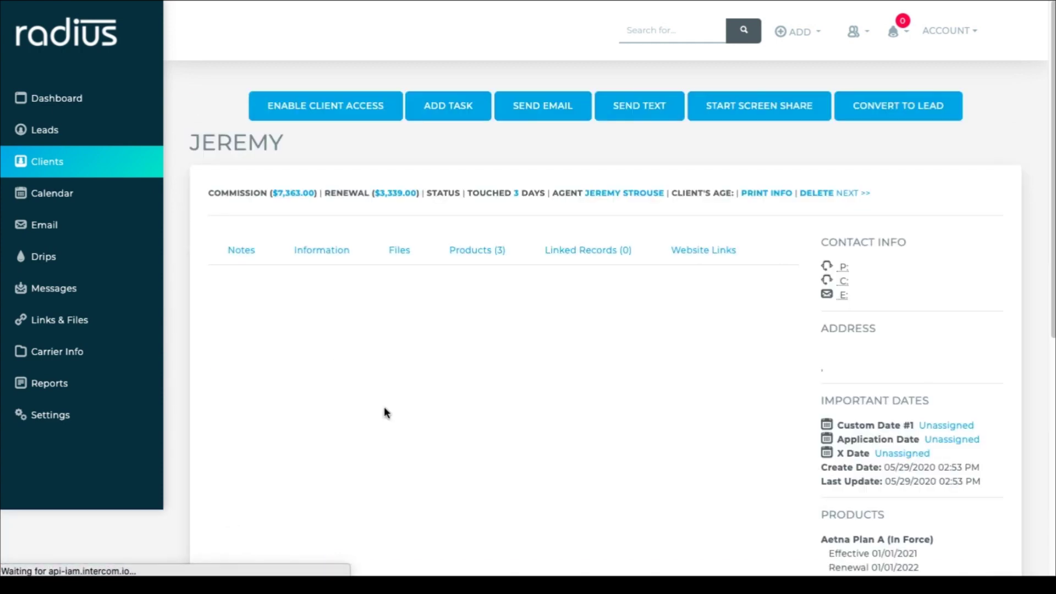
{"action": "left_click", "coordinate": [473, 251]}
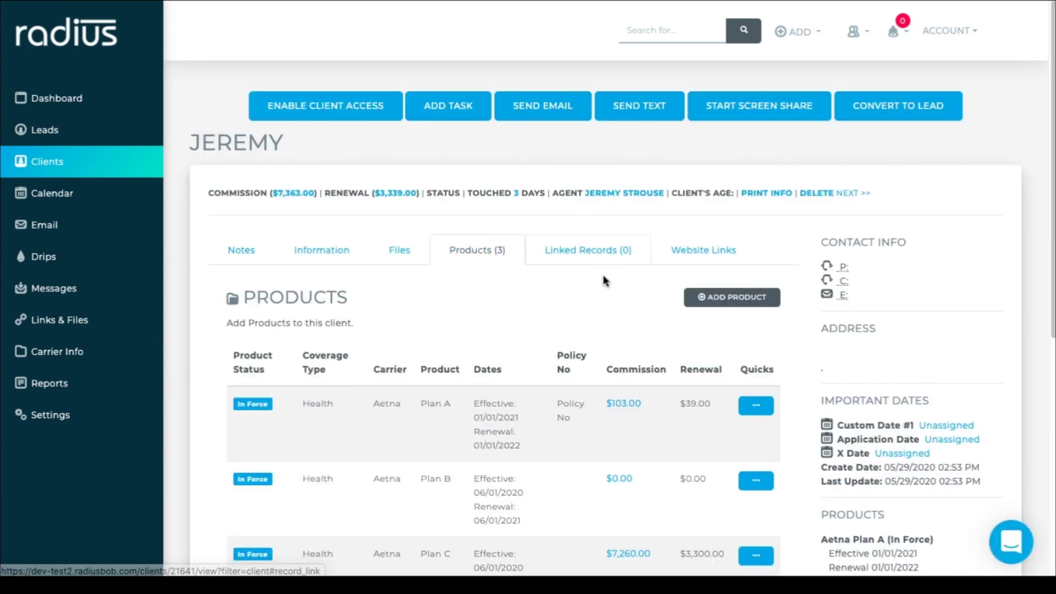
{"action": "left_click", "coordinate": [730, 302]}
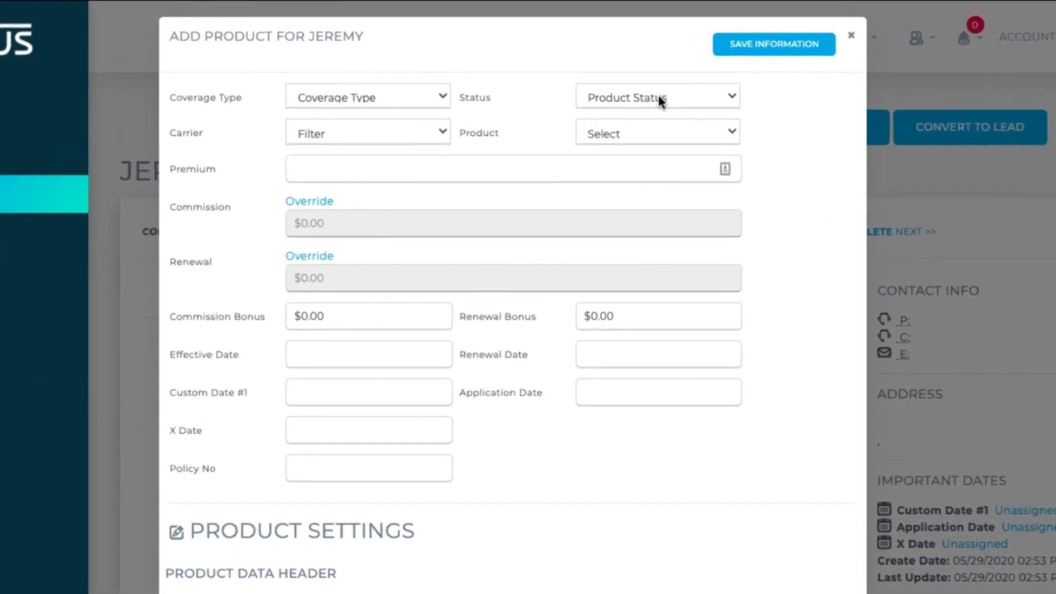
{"action": "left_click", "coordinate": [659, 96]}
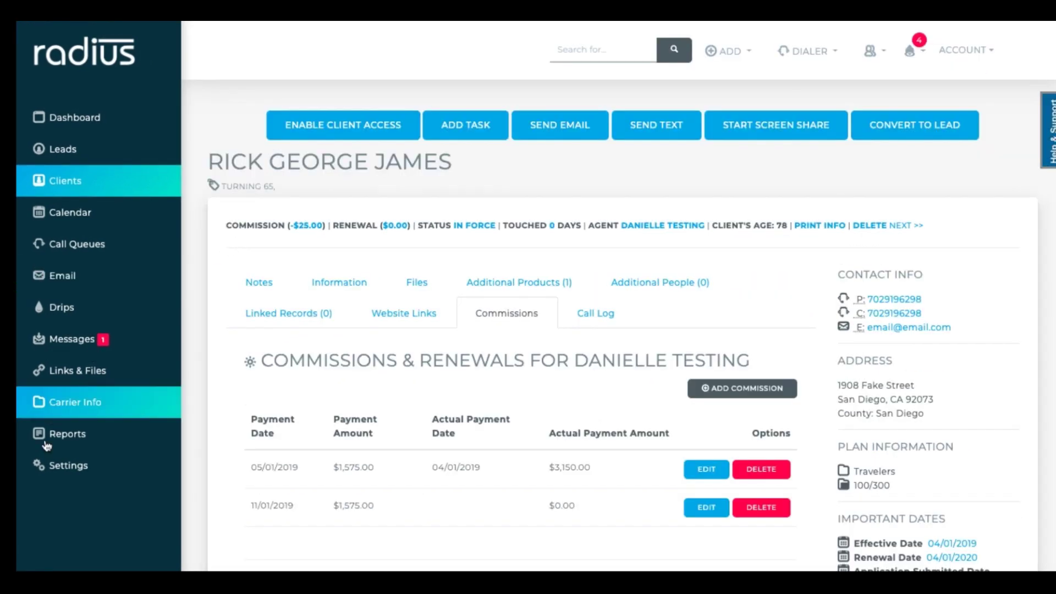
- Open the custom agency commission setup for the Travelers product 100/300 from the account's product settings
{"action": "left_click", "coordinate": [69, 472]}
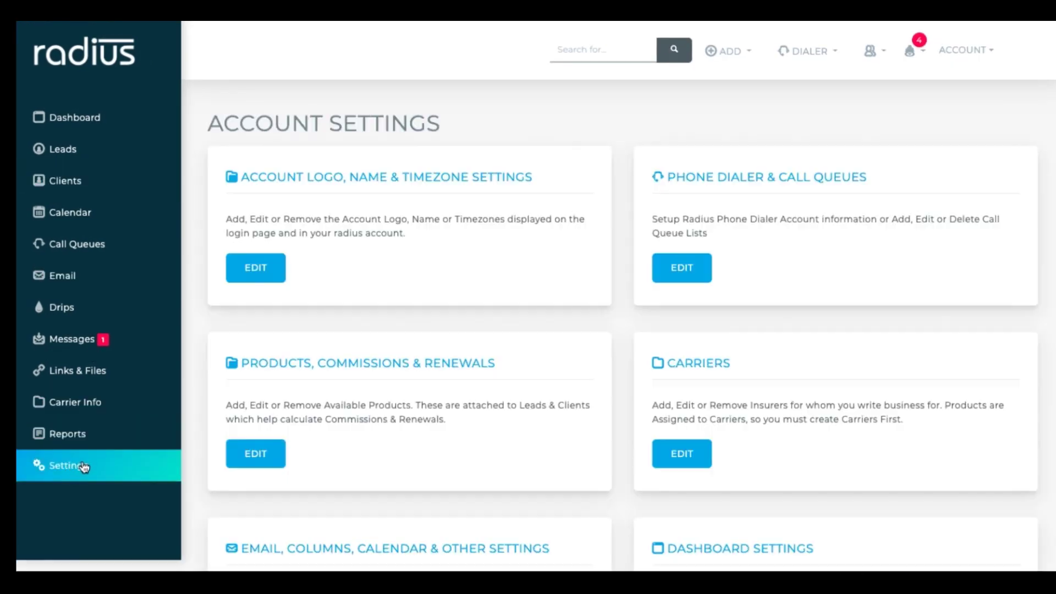
{"action": "left_click", "coordinate": [252, 456]}
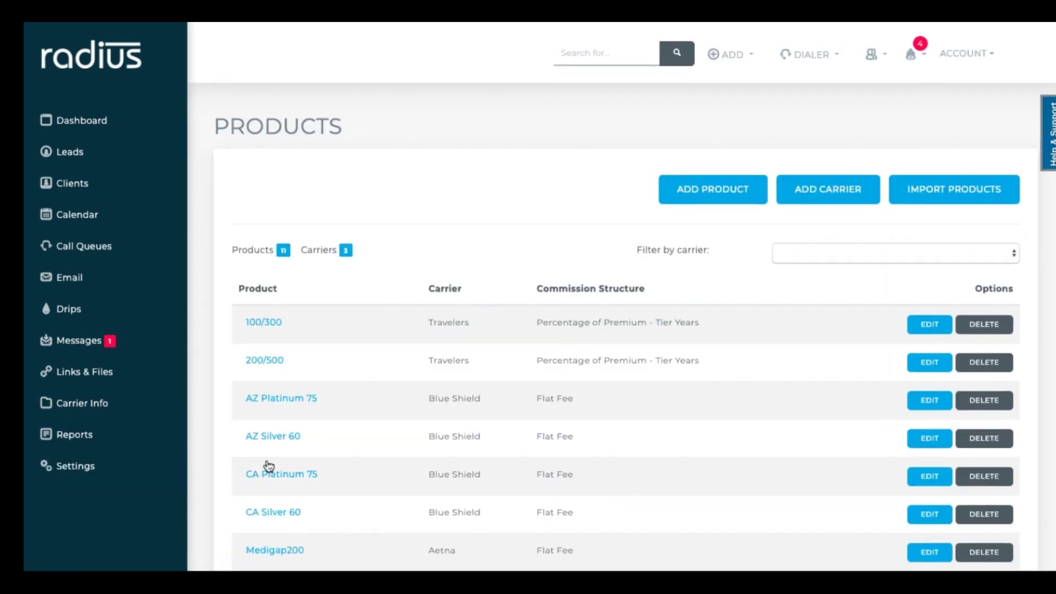
{"action": "left_click", "coordinate": [924, 325]}
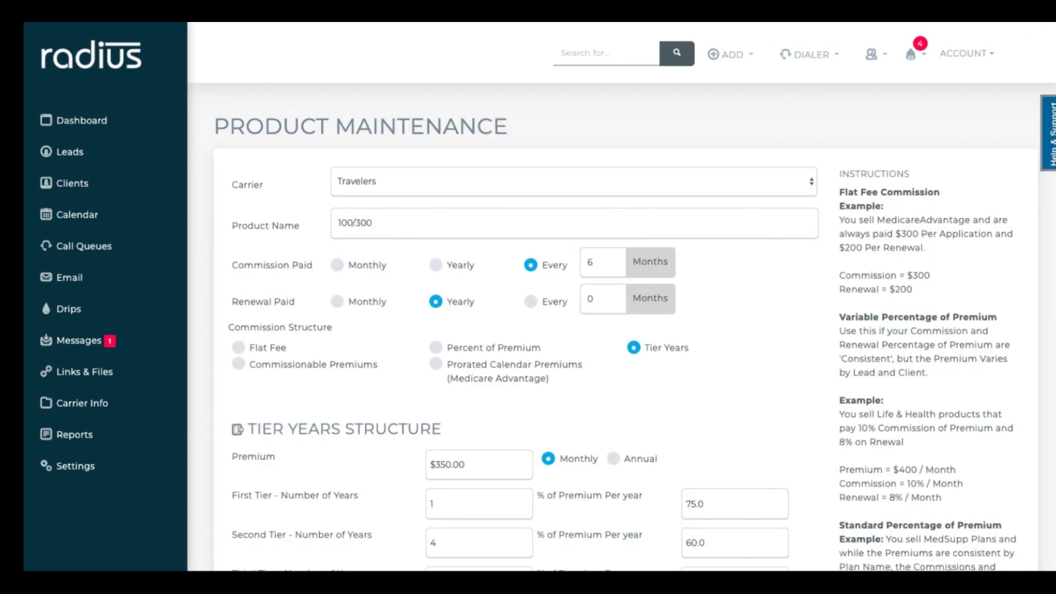
{"action": "scroll", "coordinate": [1044, 366], "scroll_direction": "down", "scroll_amount": 7}
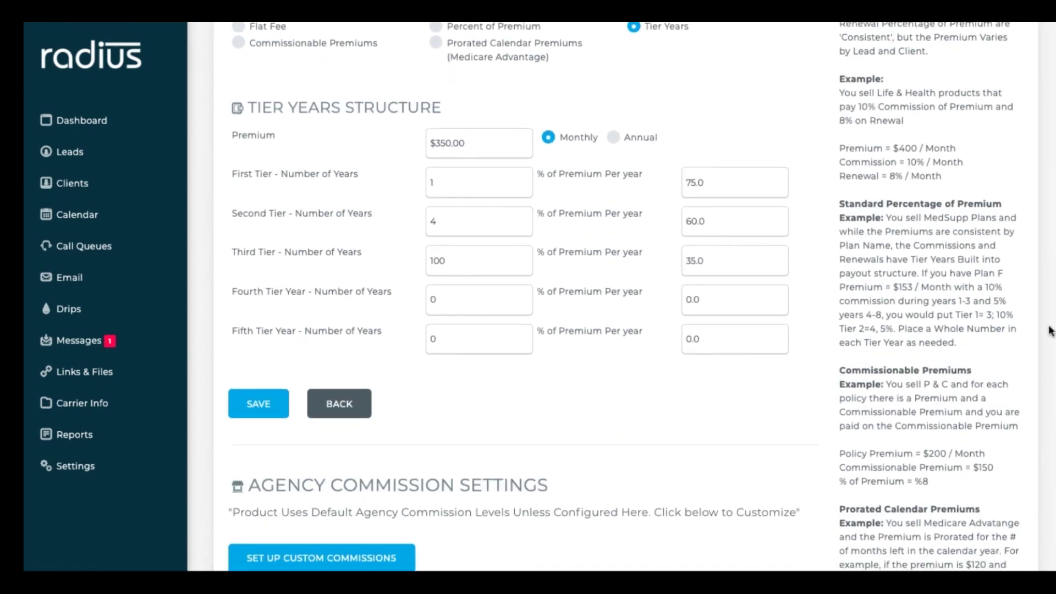
{"action": "scroll", "coordinate": [1042, 385], "scroll_direction": "down", "scroll_amount": 2}
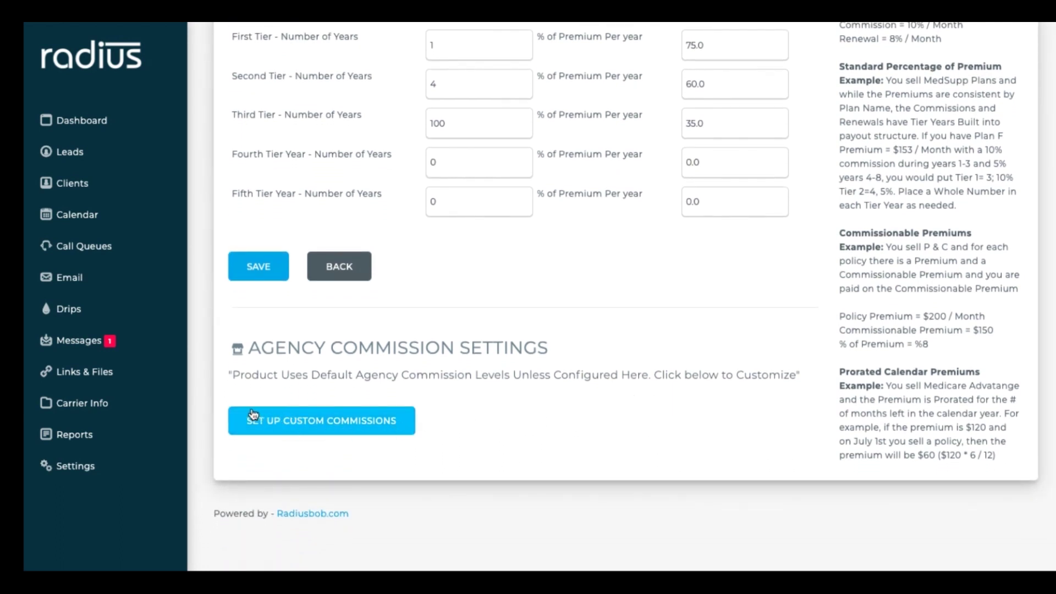
{"action": "left_click", "coordinate": [284, 422]}
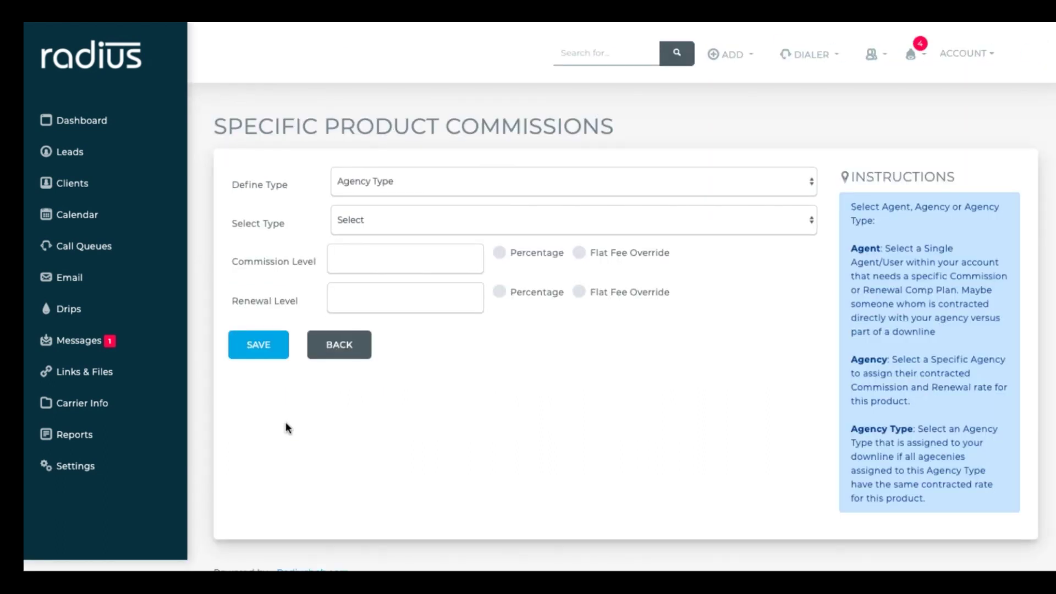
- Save an Agency commission for Main Account with both the commission level and the renewal level at 100 percent
{"action": "left_click", "coordinate": [502, 183]}
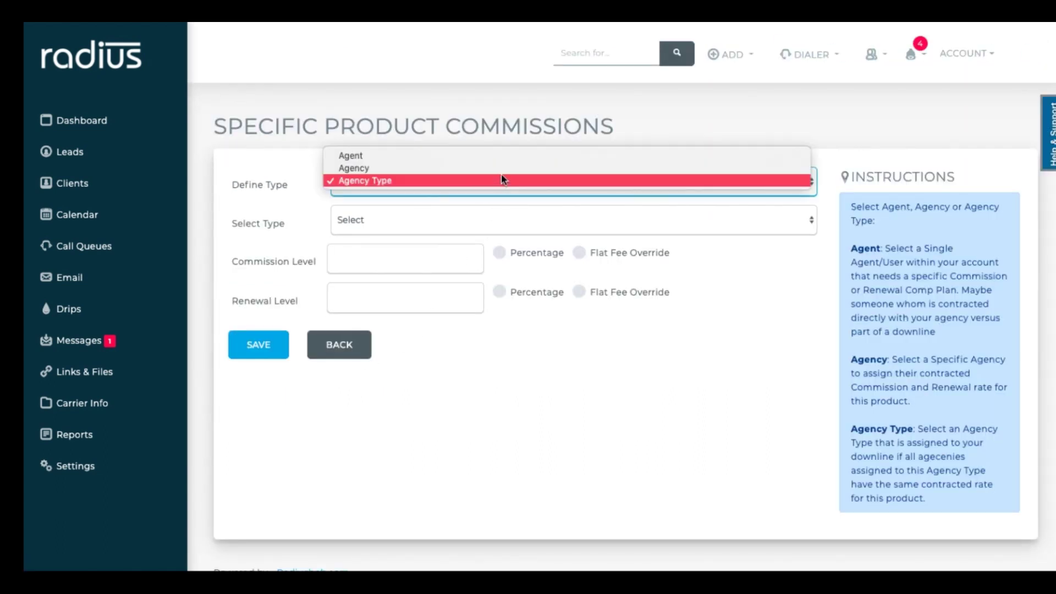
{"action": "left_click", "coordinate": [501, 169]}
{"action": "left_click", "coordinate": [460, 220]}
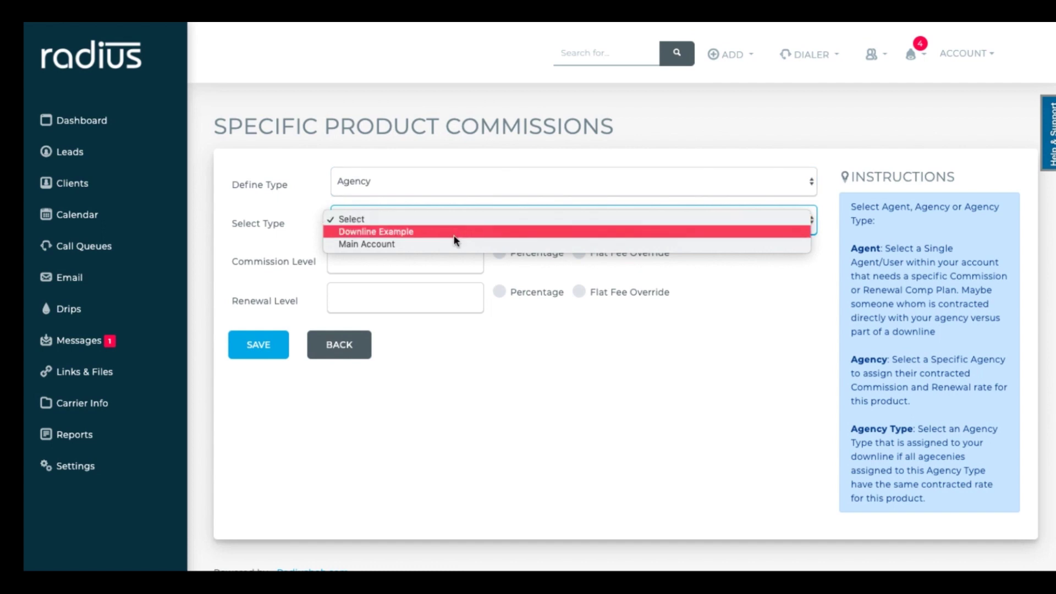
{"action": "left_click", "coordinate": [453, 243]}
{"action": "left_click", "coordinate": [401, 260]}
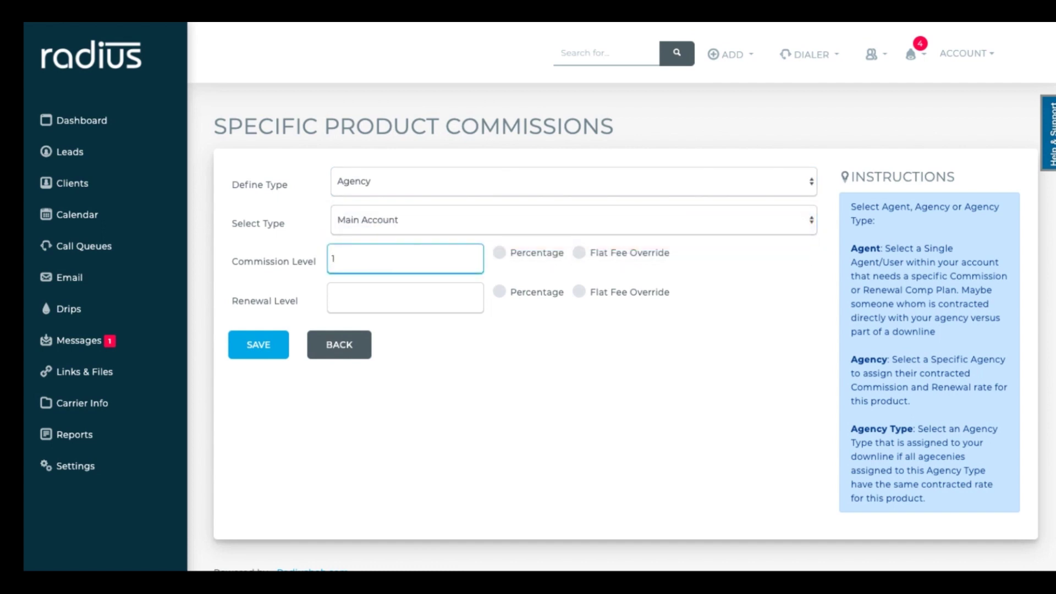
{"action": "left_click", "coordinate": [499, 253]}
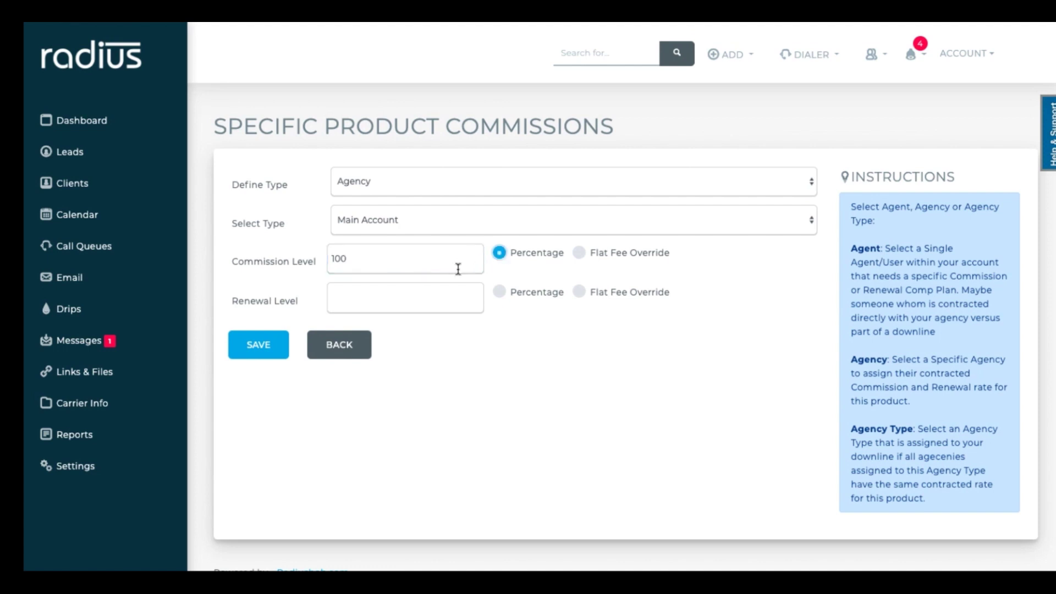
{"action": "left_click", "coordinate": [429, 296]}
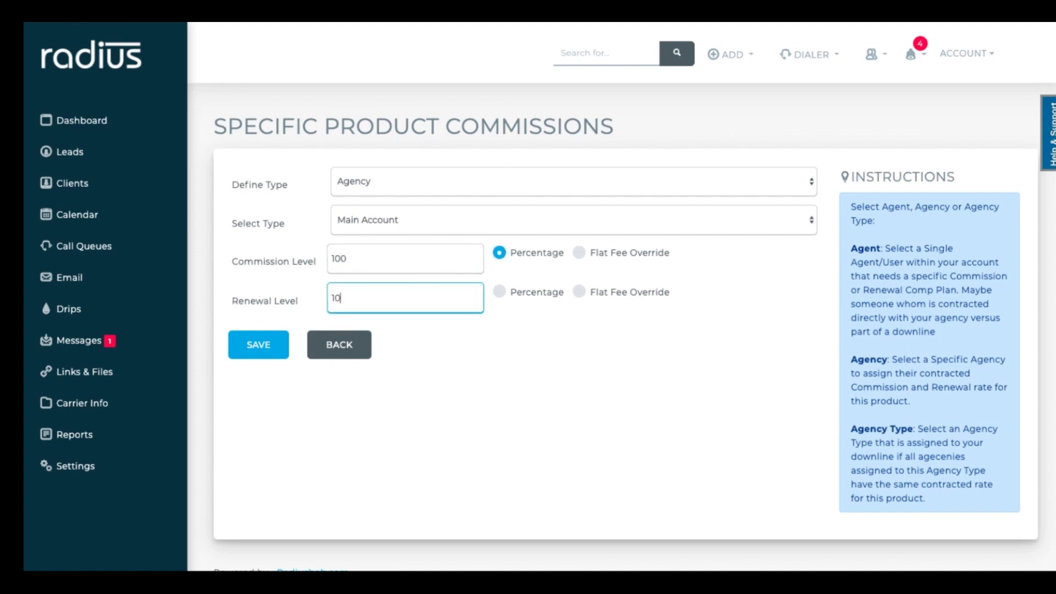
{"action": "left_click", "coordinate": [499, 292]}
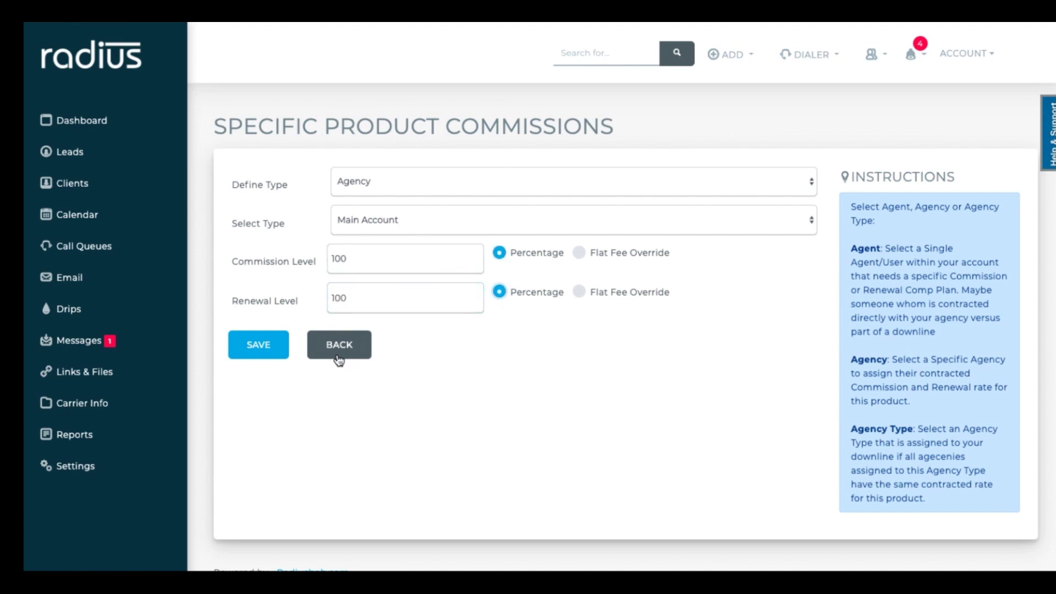
{"action": "left_click", "coordinate": [265, 353]}
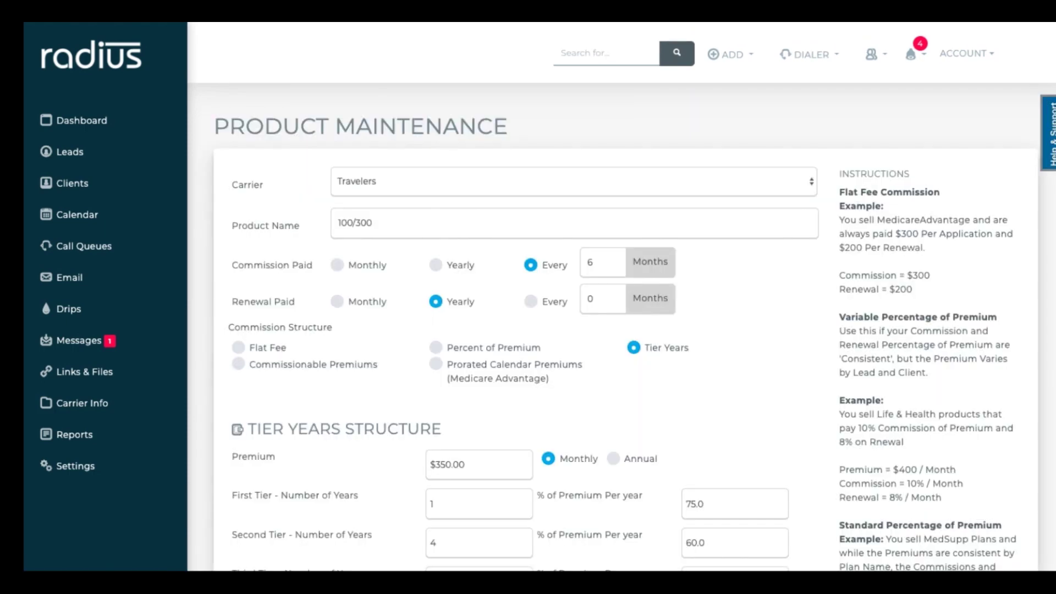
- Start another commission for the Travelers 100/300 product, defined by Agent and assigned to the first listed agent
{"action": "scroll", "coordinate": [999, 374], "scroll_direction": "down", "scroll_amount": 8}
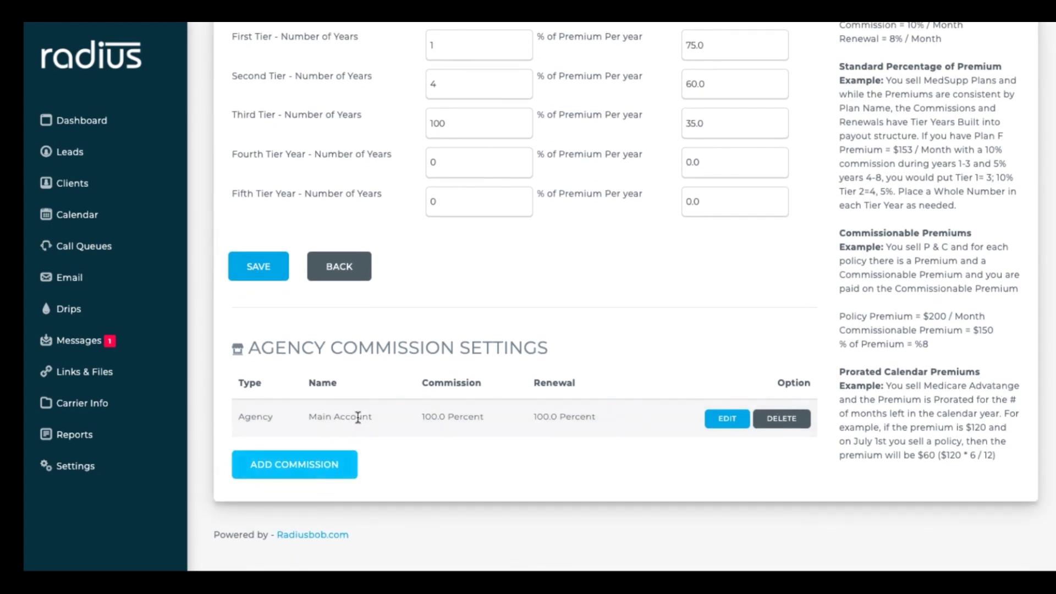
{"action": "left_click", "coordinate": [307, 476]}
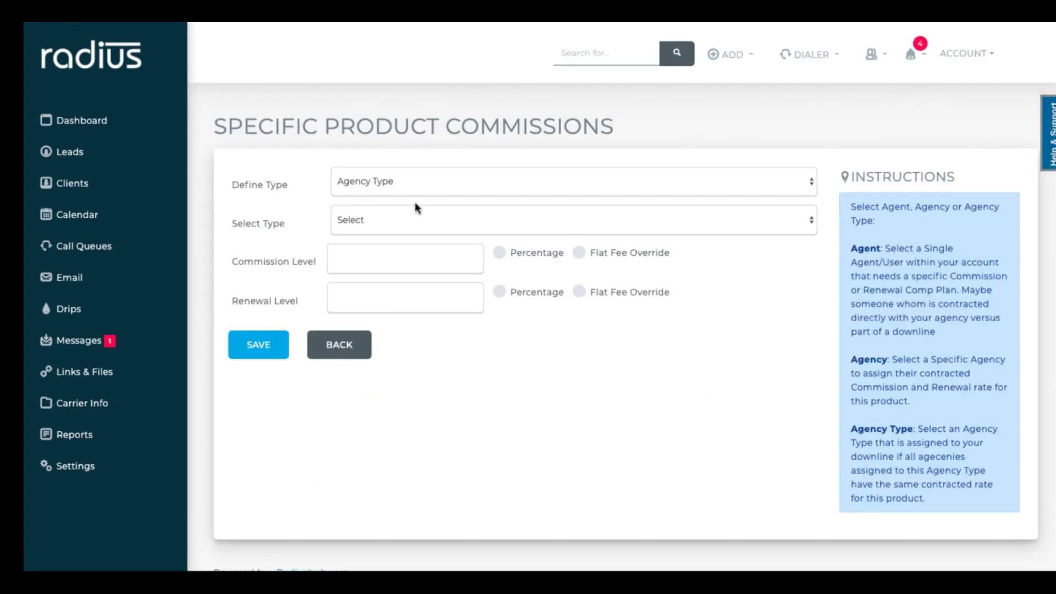
{"action": "left_click", "coordinate": [424, 182]}
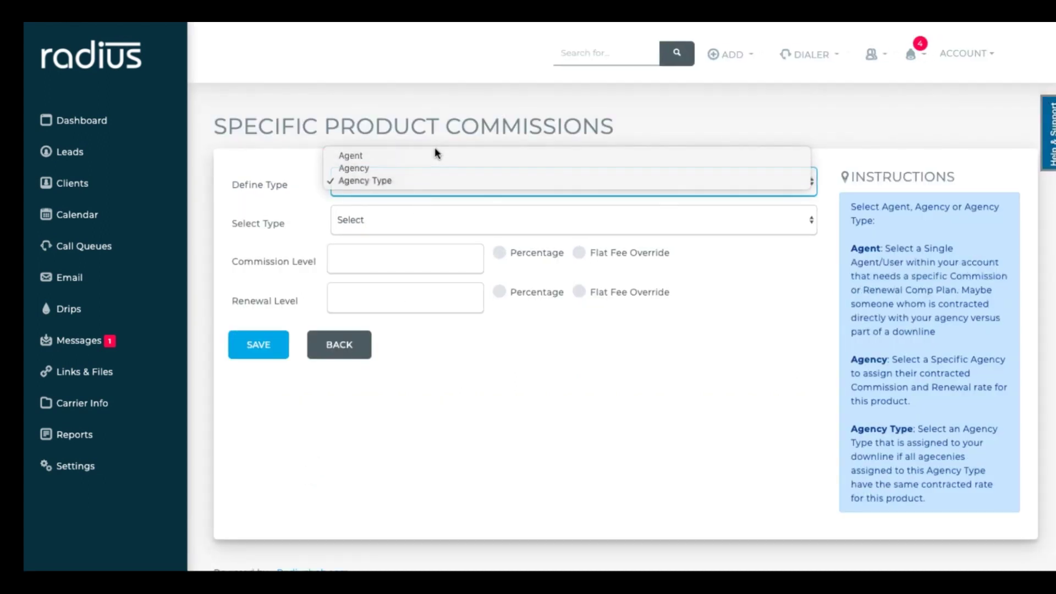
{"action": "left_click", "coordinate": [434, 148]}
{"action": "left_click", "coordinate": [428, 177]}
{"action": "left_click", "coordinate": [427, 154]}
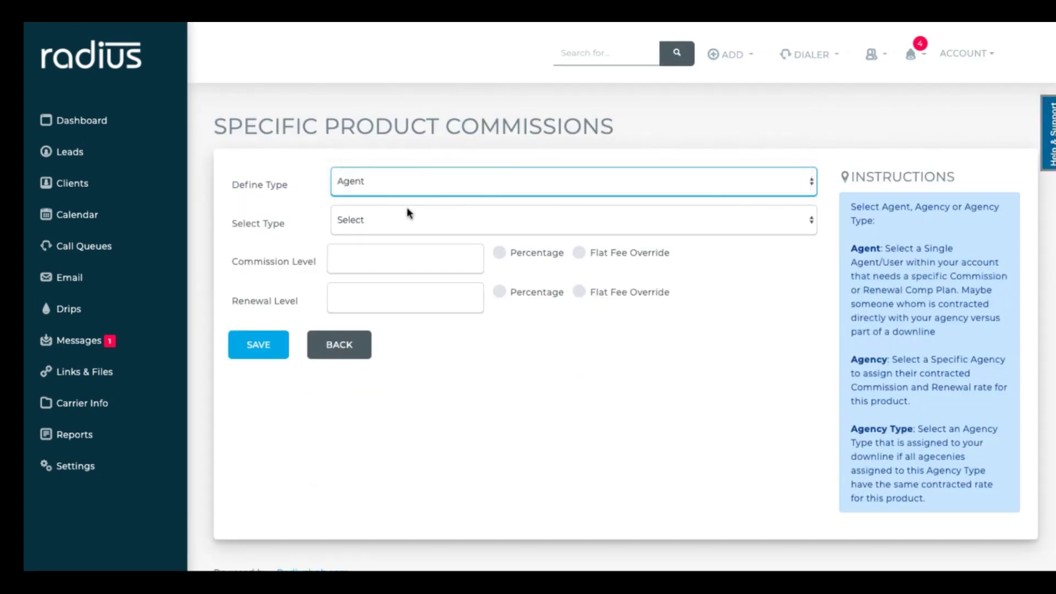
{"action": "left_click", "coordinate": [394, 231]}
{"action": "left_click", "coordinate": [395, 226]}
{"action": "left_click", "coordinate": [395, 226]}
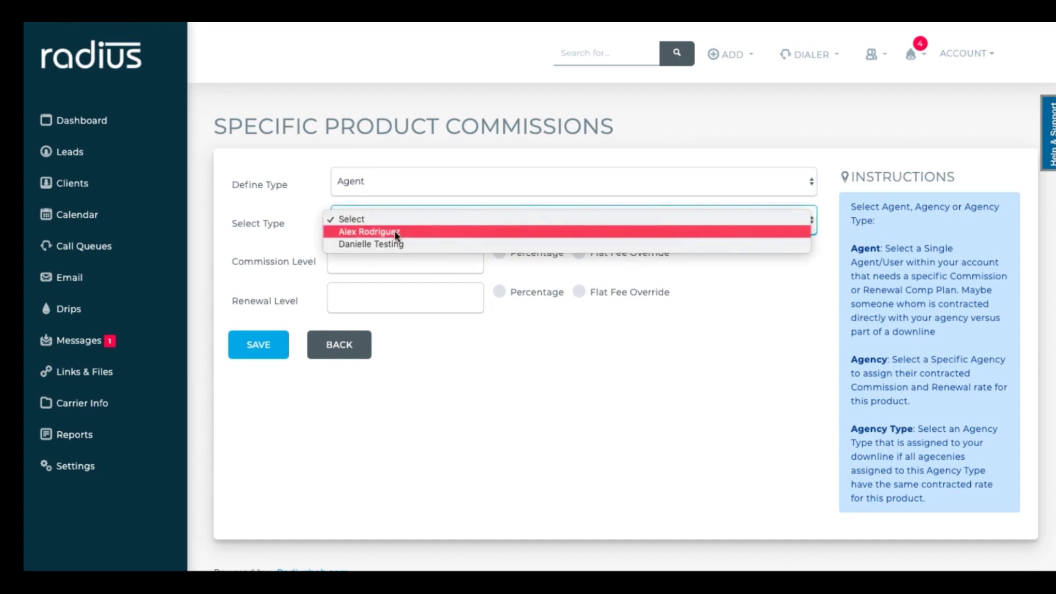
{"action": "left_click", "coordinate": [393, 231]}
- Set the agent's commission and renewal levels to 60 as percentages, save, and review the product's agency commission settings
{"action": "left_click", "coordinate": [366, 260]}
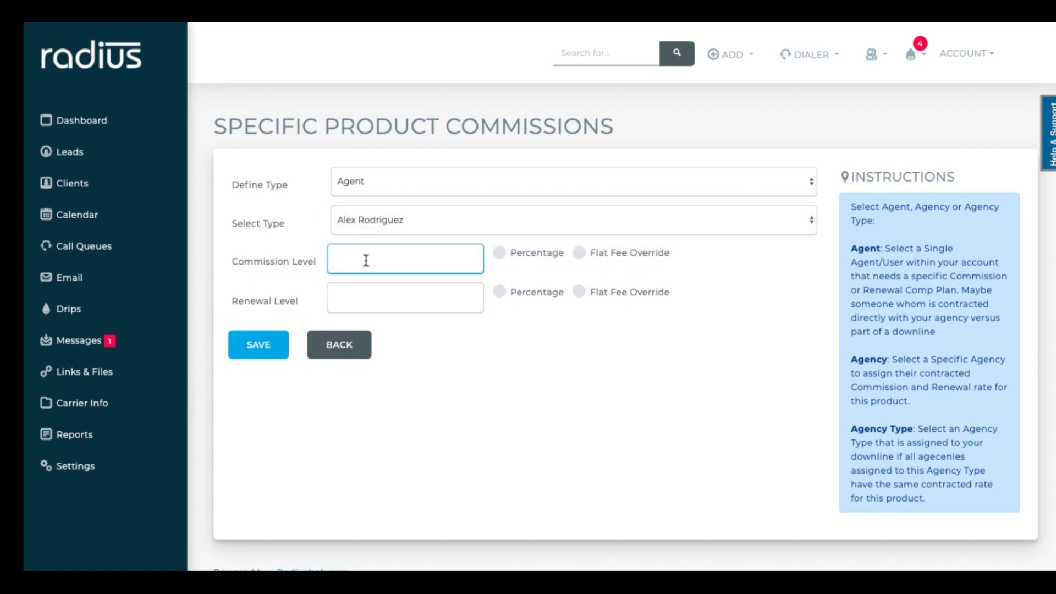
{"action": "type", "text": "60"}
{"action": "left_click", "coordinate": [501, 256]}
{"action": "left_click", "coordinate": [442, 296]}
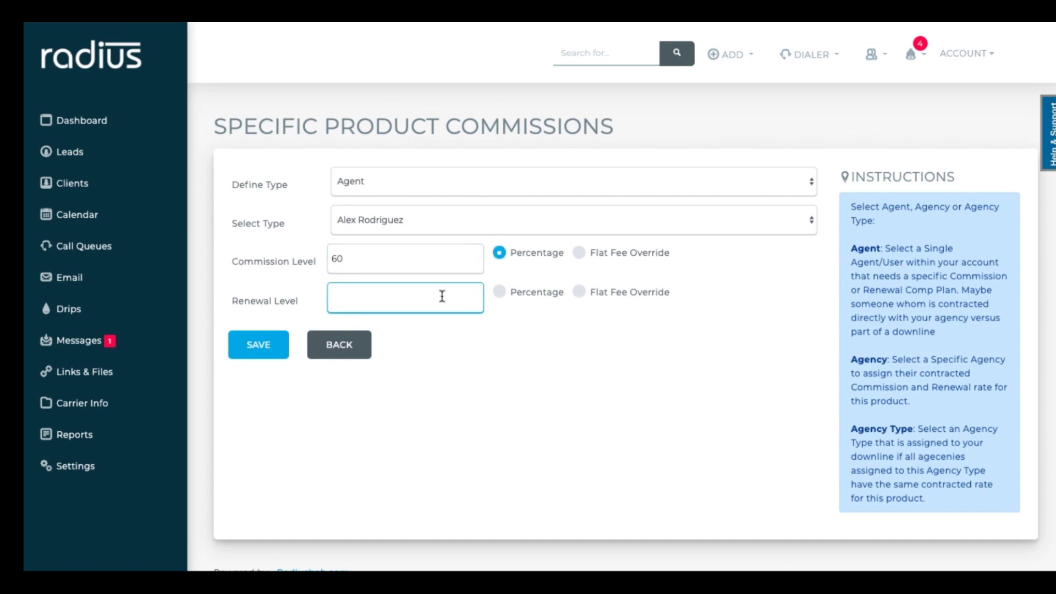
{"action": "type", "text": "60"}
{"action": "left_click", "coordinate": [500, 292]}
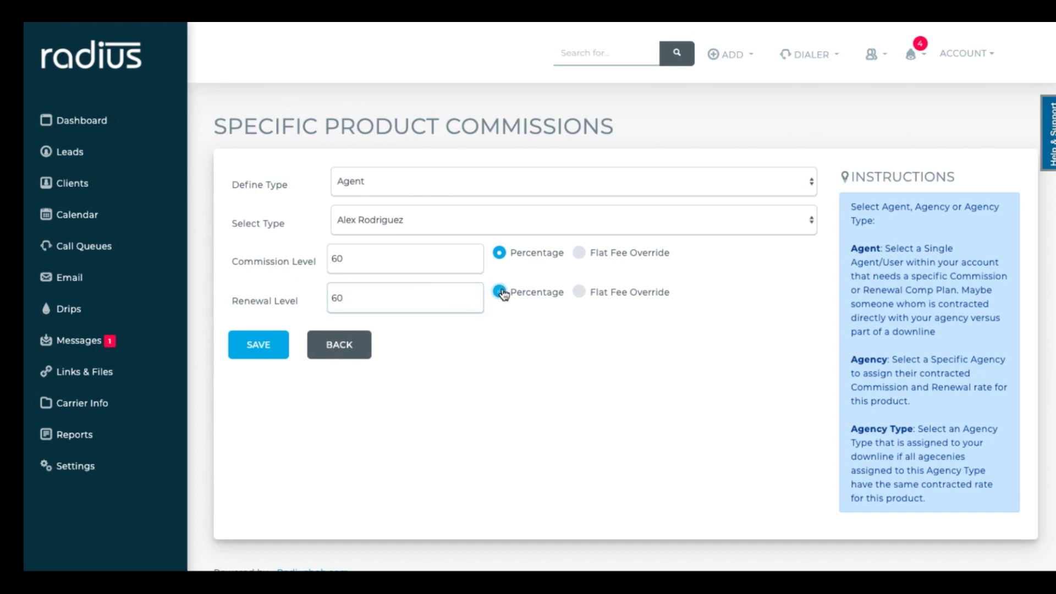
{"action": "left_click", "coordinate": [266, 349]}
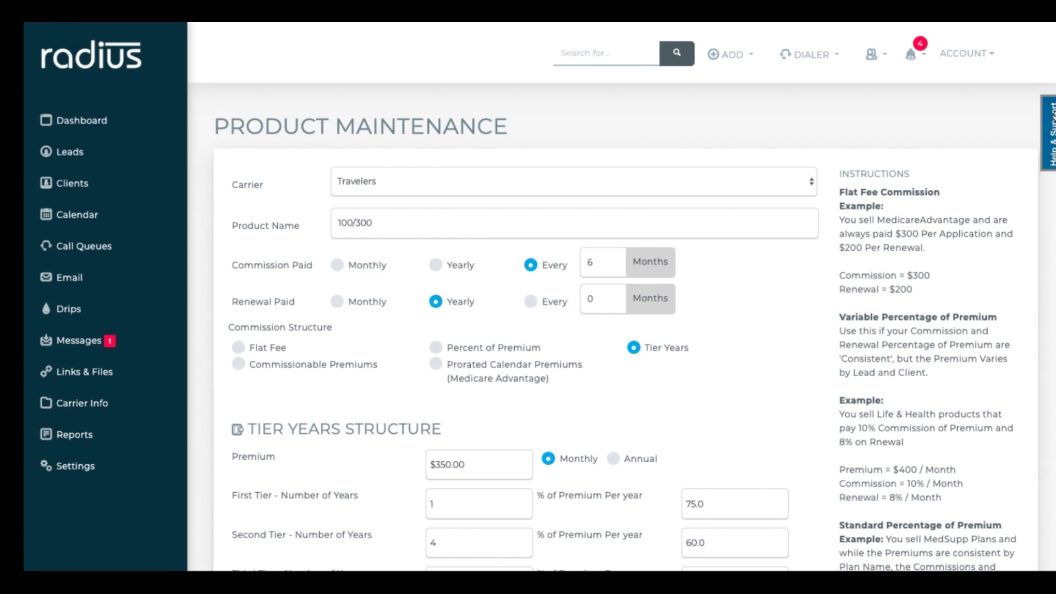
{"action": "scroll", "coordinate": [982, 385], "scroll_direction": "down", "scroll_amount": 10}
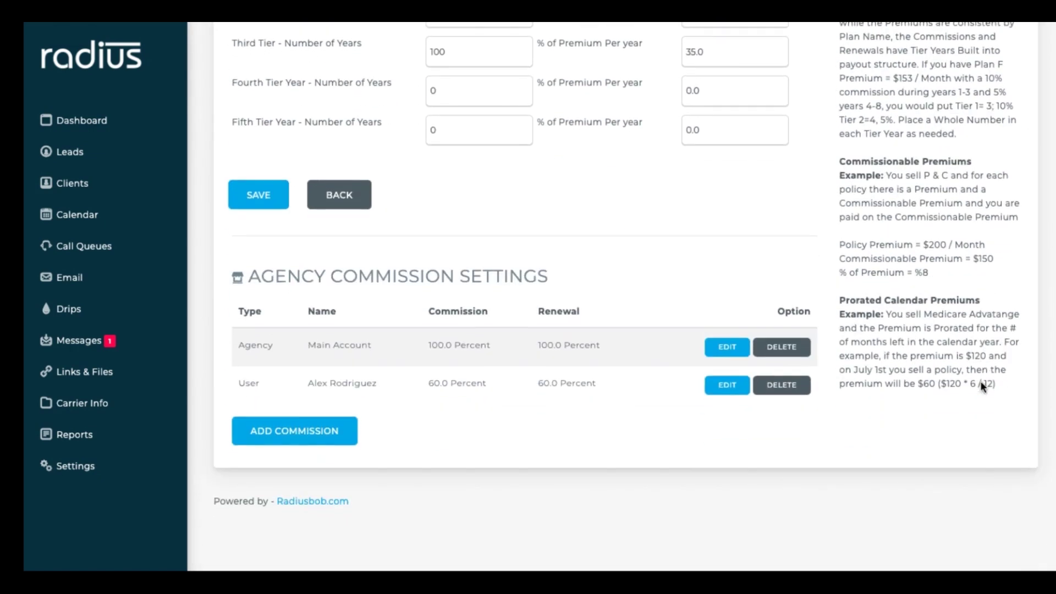